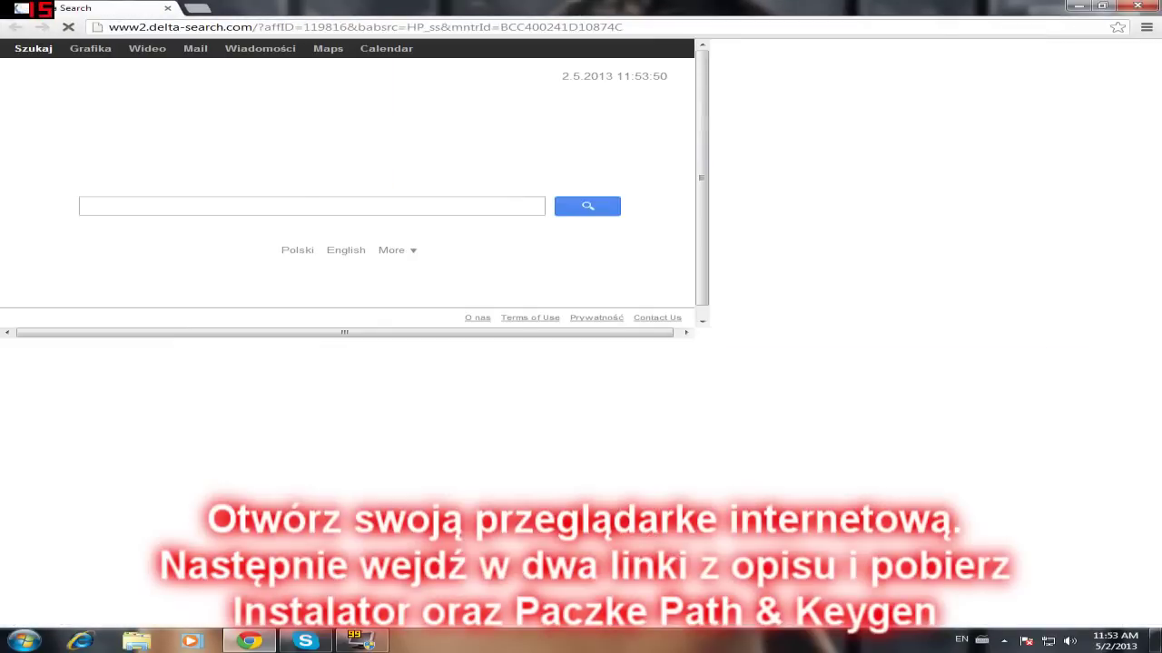
Open the bookmarked Sendspace download page for path keygen 32-64 bit sony vegas pro 9.zip.
{"action": "left_click", "coordinate": [1146, 27]}
{"action": "mouse_move", "coordinate": [959, 112]}
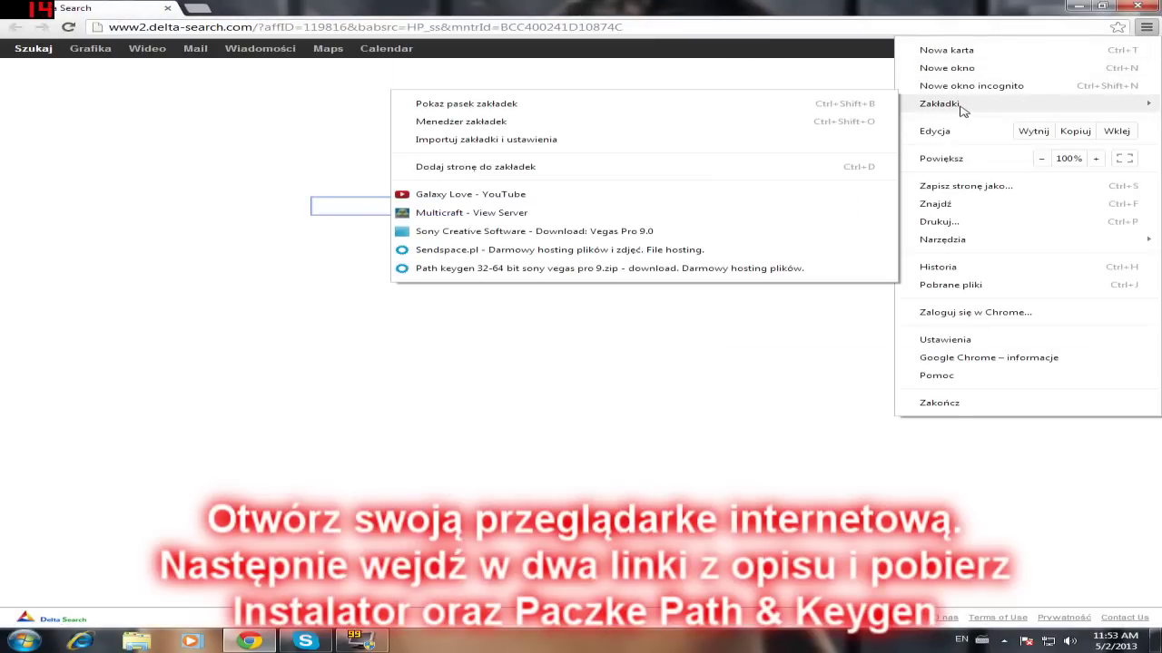
{"action": "left_click", "coordinate": [551, 268]}
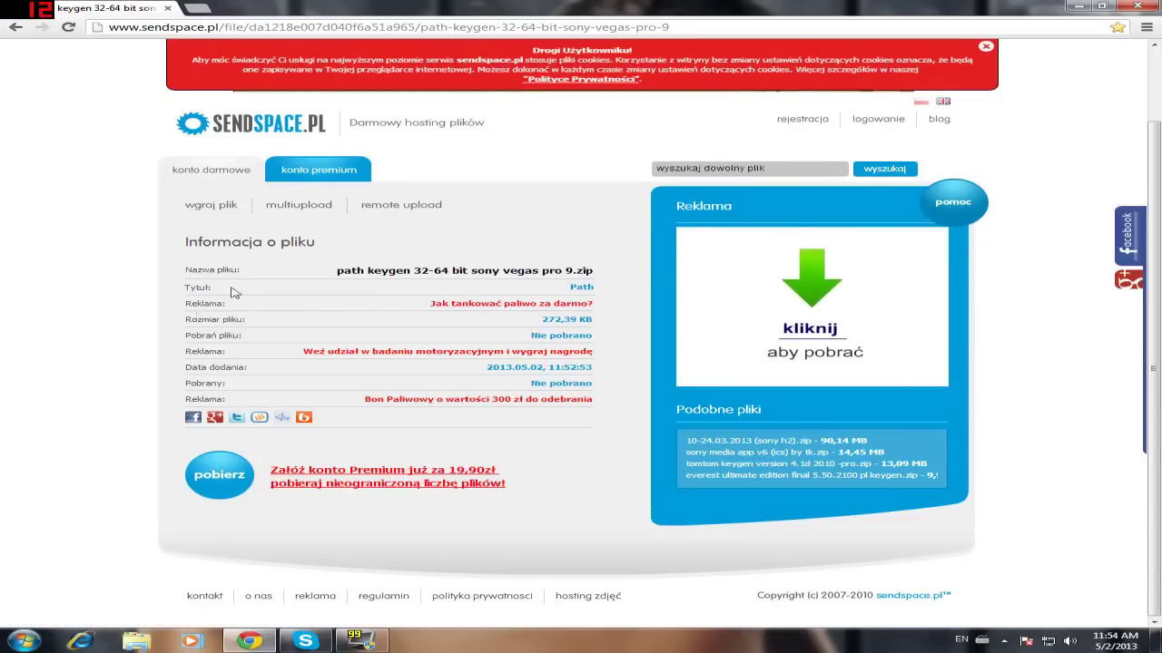
Open the bookmarked Sony Creative Software download page for Vegas Pro 9.0 in a new tab.
{"action": "key", "text": "ctrl+t"}
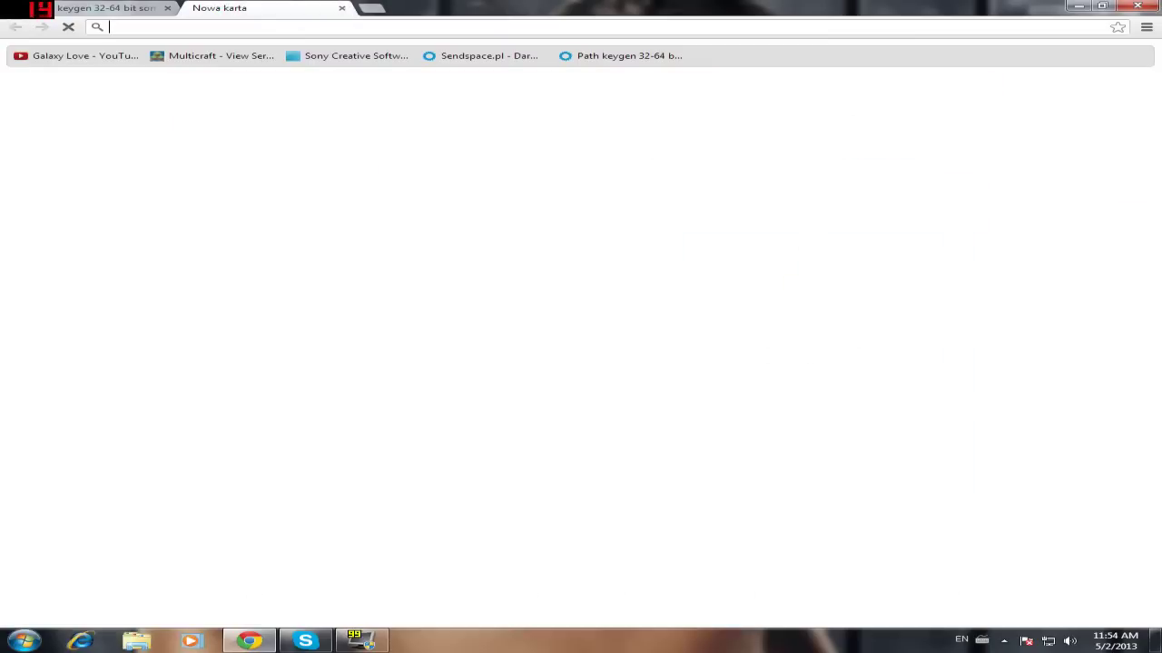
{"action": "left_click", "coordinate": [1146, 26]}
{"action": "mouse_move", "coordinate": [937, 103]}
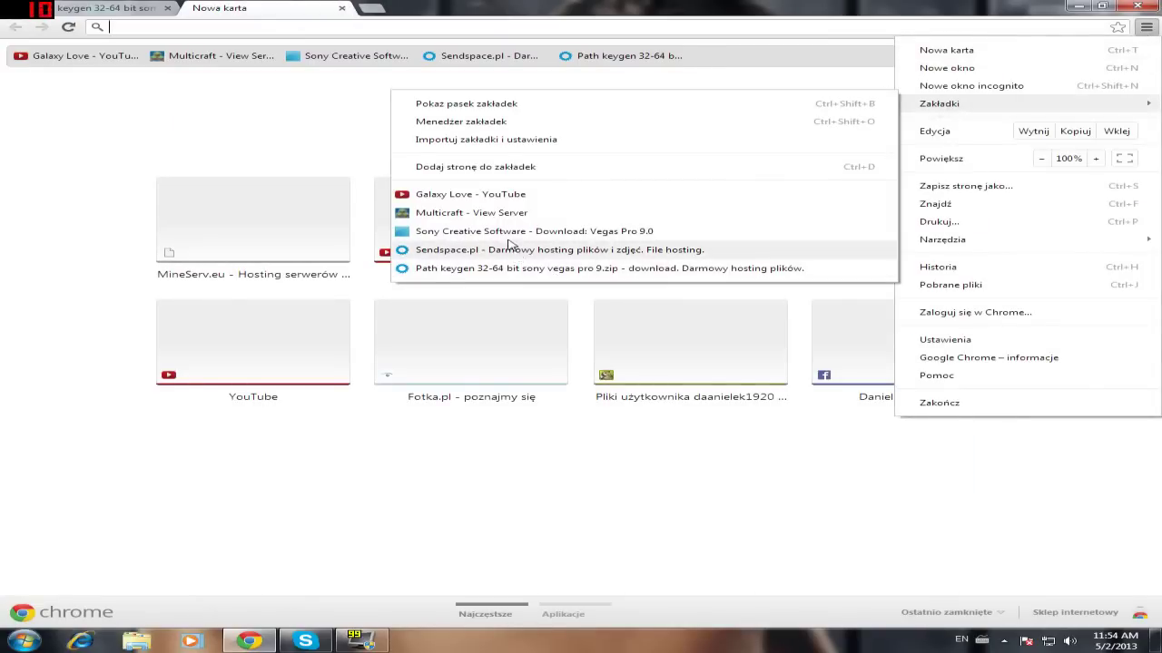
{"action": "left_click", "coordinate": [511, 233]}
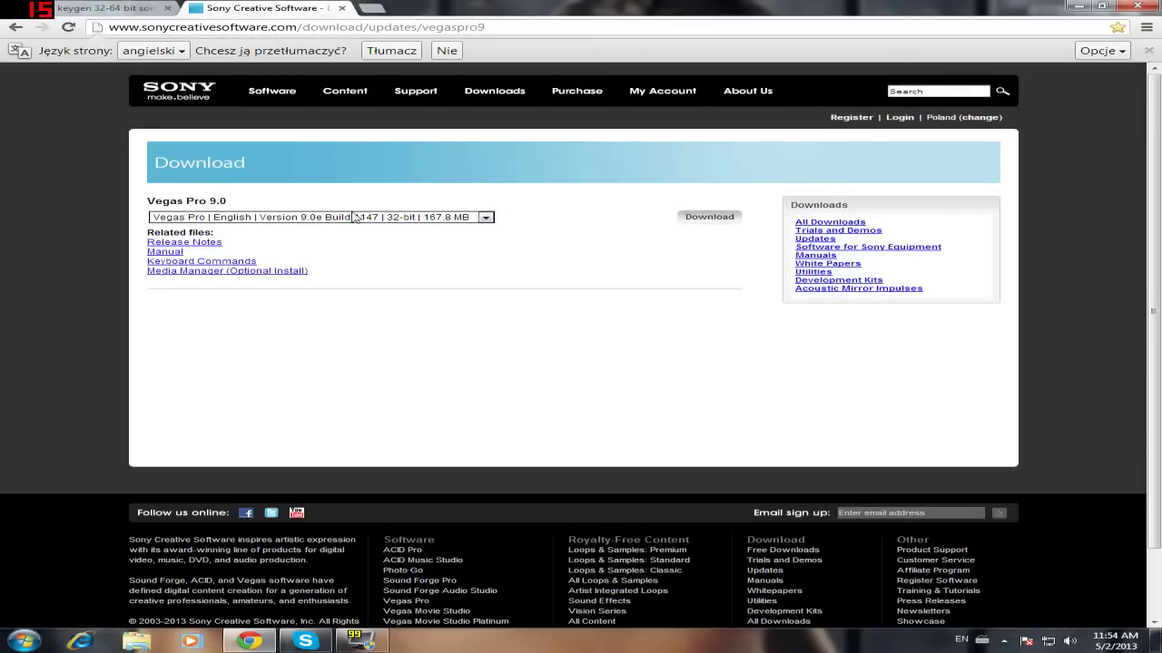
Select the English Version 9.0e Build 1147 32-bit download of Vegas Pro and close the browser.
{"action": "left_click", "coordinate": [322, 218]}
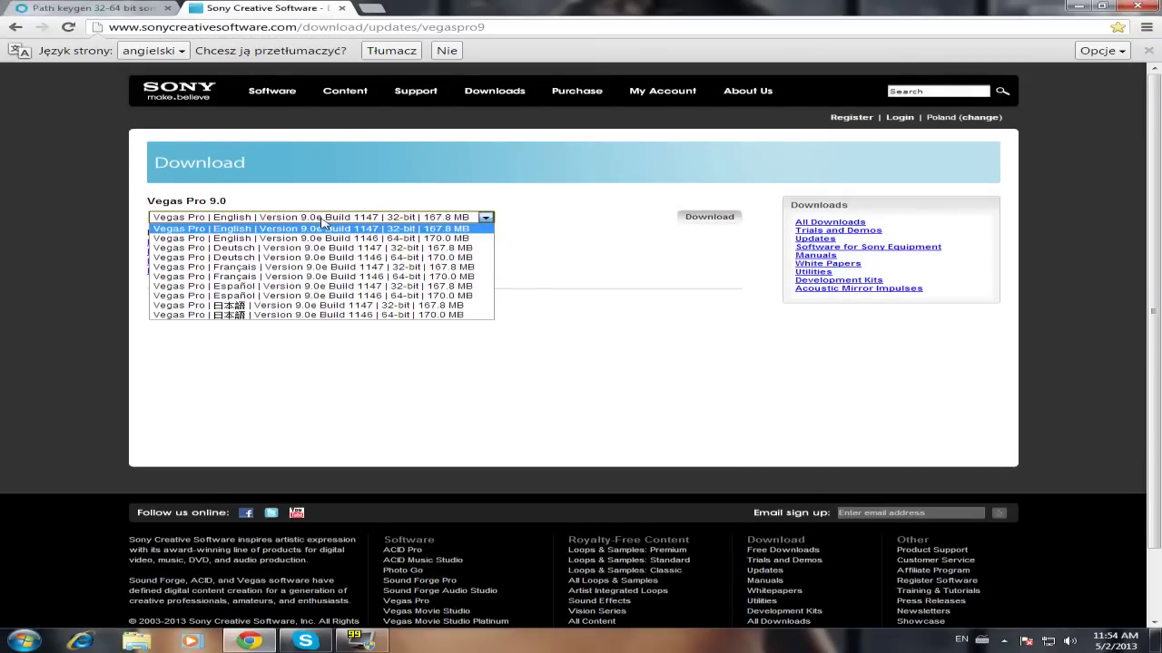
{"action": "left_click", "coordinate": [322, 229]}
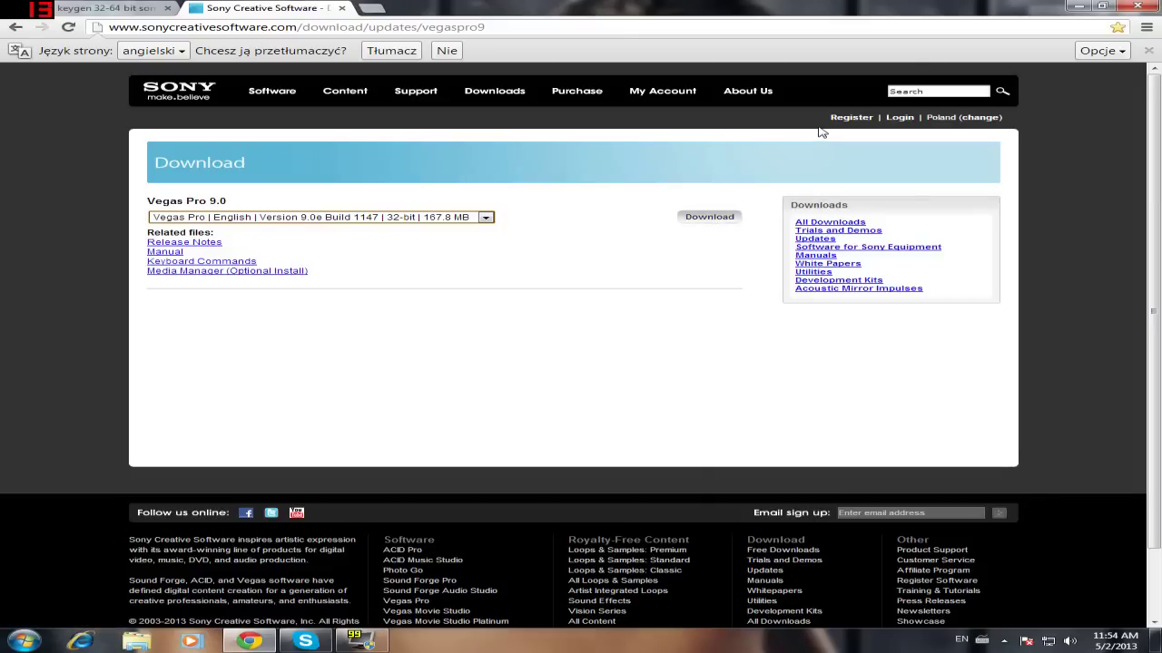
{"action": "left_click", "coordinate": [1136, 5]}
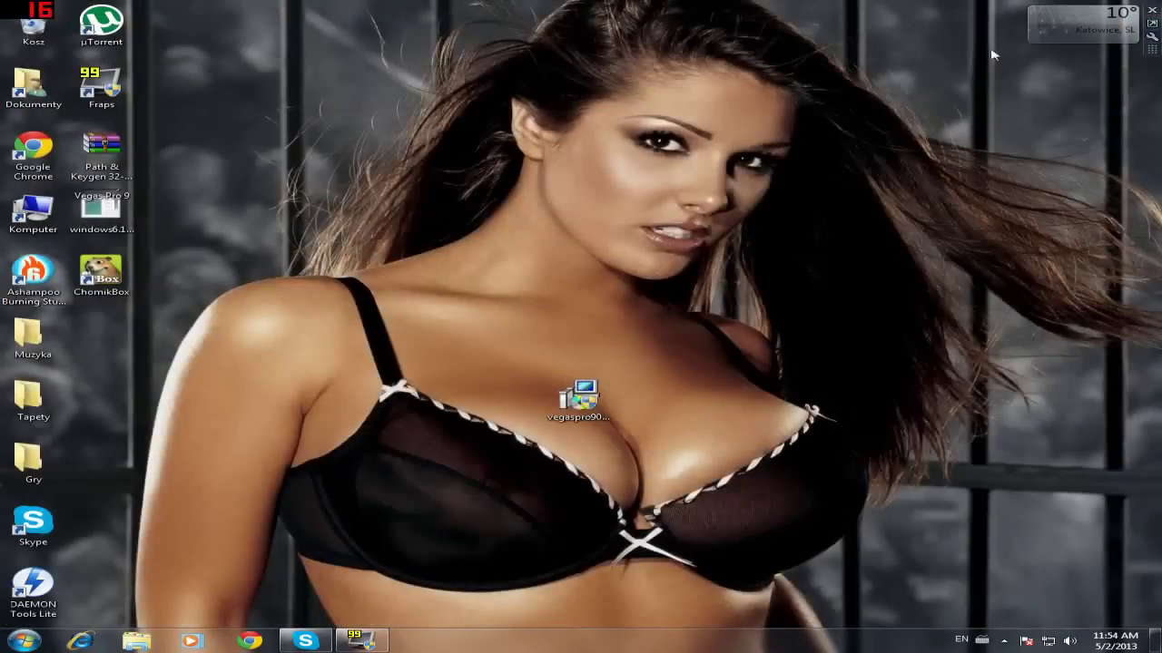
Place the Path & Keygen archive just above the vegaspro90e_32bit installer on the desktop and extract its contents there.
{"action": "left_click_drag", "start_coordinate": [109, 156], "coordinate": [597, 345]}
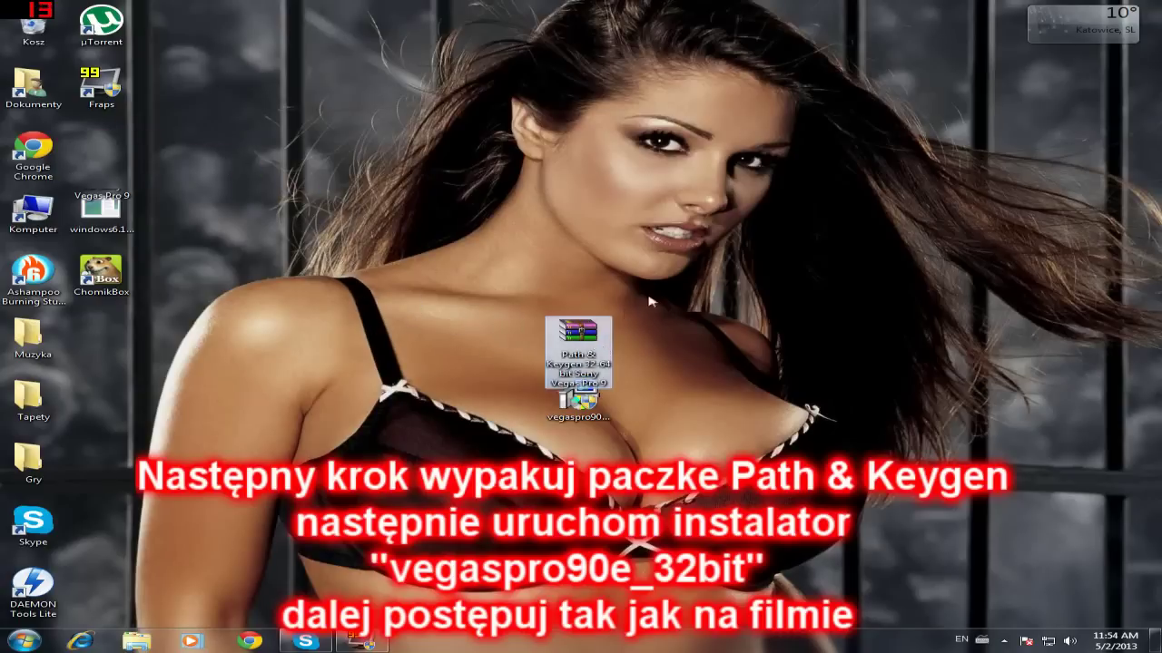
{"action": "left_click", "coordinate": [645, 337]}
{"action": "left_click", "coordinate": [599, 406]}
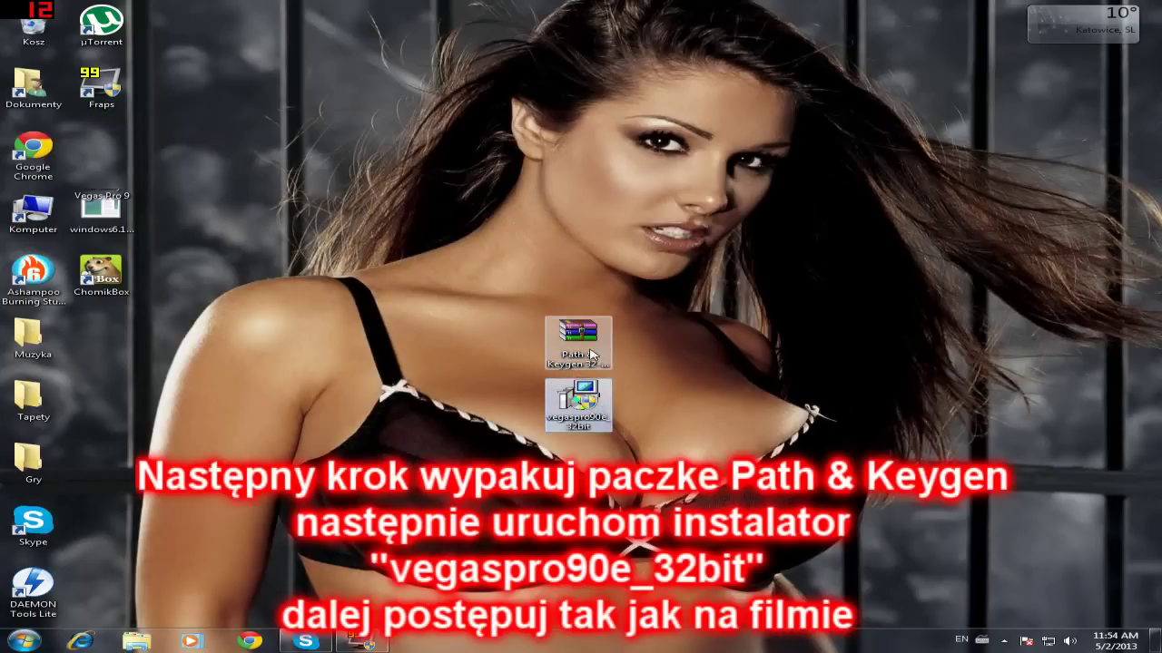
{"action": "right_click", "coordinate": [590, 351]}
{"action": "left_click", "coordinate": [684, 401]}
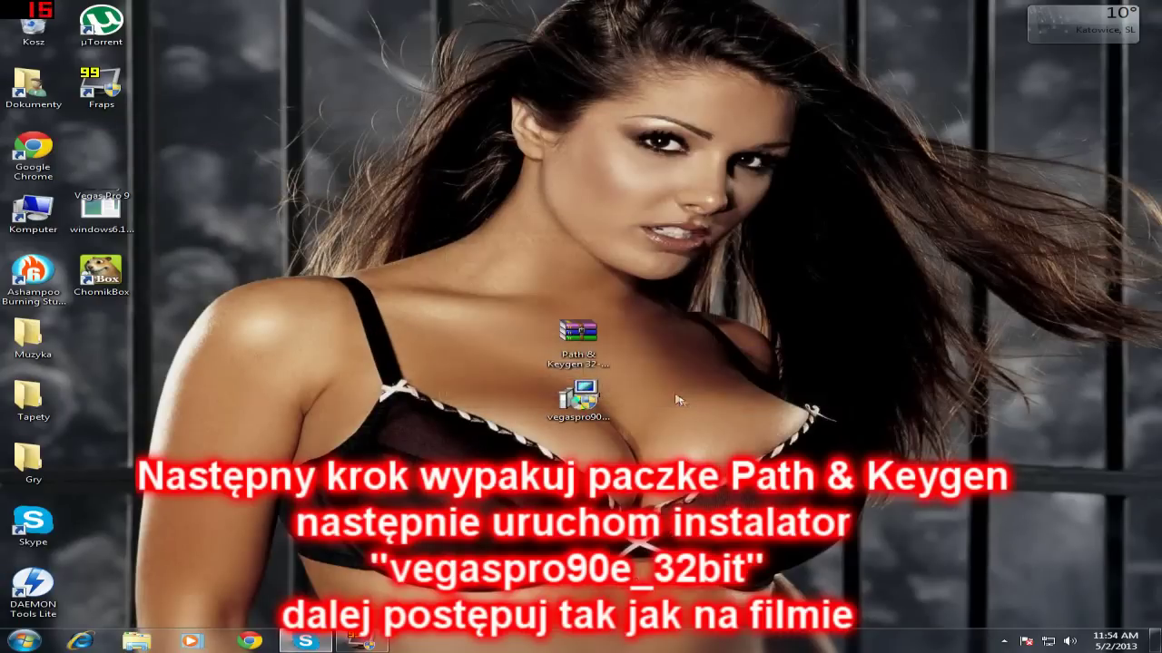
Line up the extracted Keygen 32-64bit and SonyVegasPro Patch files above the archive on the desktop.
{"action": "left_click", "coordinate": [468, 298]}
{"action": "left_click_drag", "start_coordinate": [131, 169], "coordinate": [581, 293]}
{"action": "left_click_drag", "start_coordinate": [132, 333], "coordinate": [590, 213]}
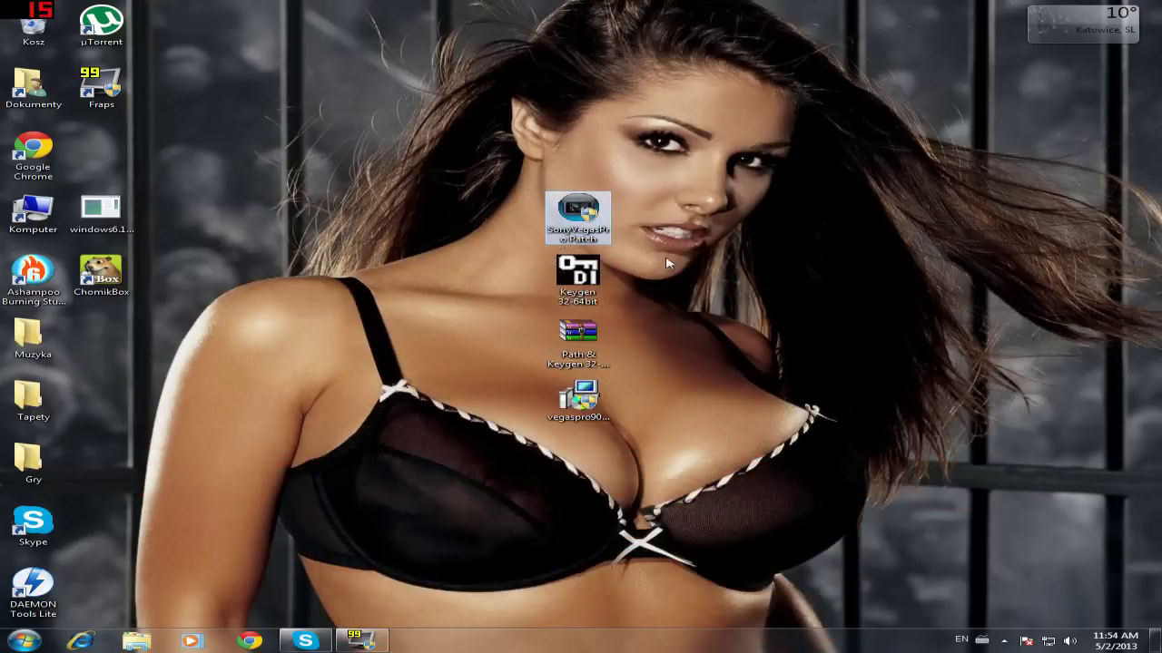
Move the vegaspro90e_32bit installer aside, run it in English and install the required Microsoft Visual C++ components.
{"action": "left_click_drag", "start_coordinate": [590, 413], "coordinate": [802, 361]}
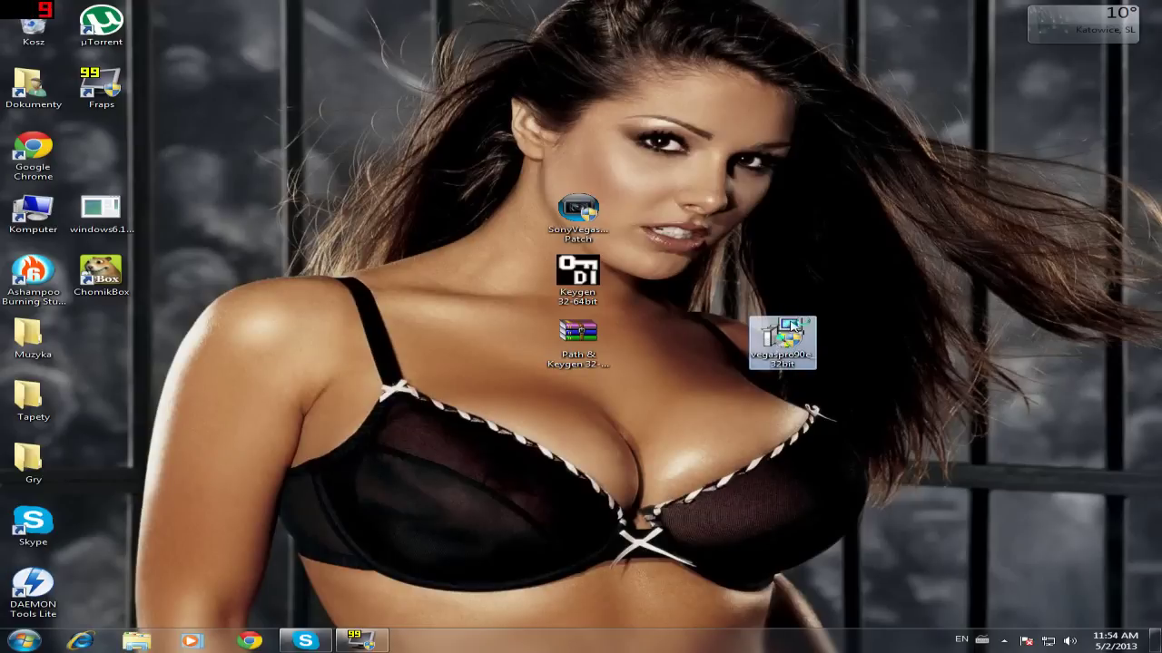
{"action": "double_click", "coordinate": [786, 337]}
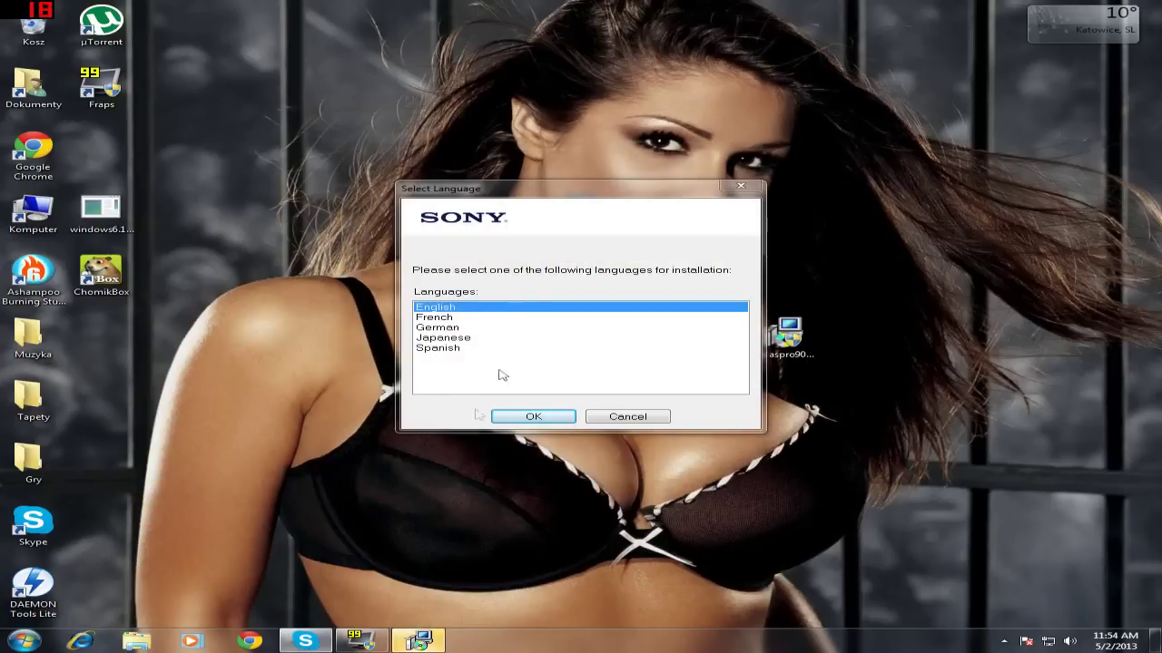
{"action": "left_click", "coordinate": [534, 417]}
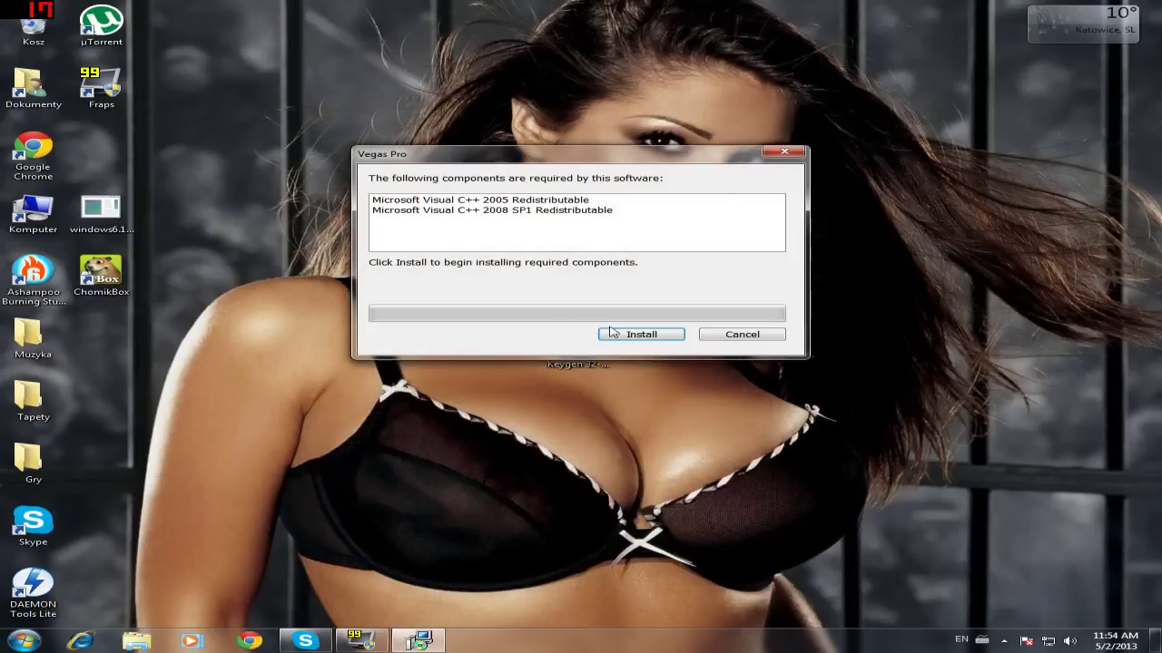
{"action": "left_click", "coordinate": [647, 342]}
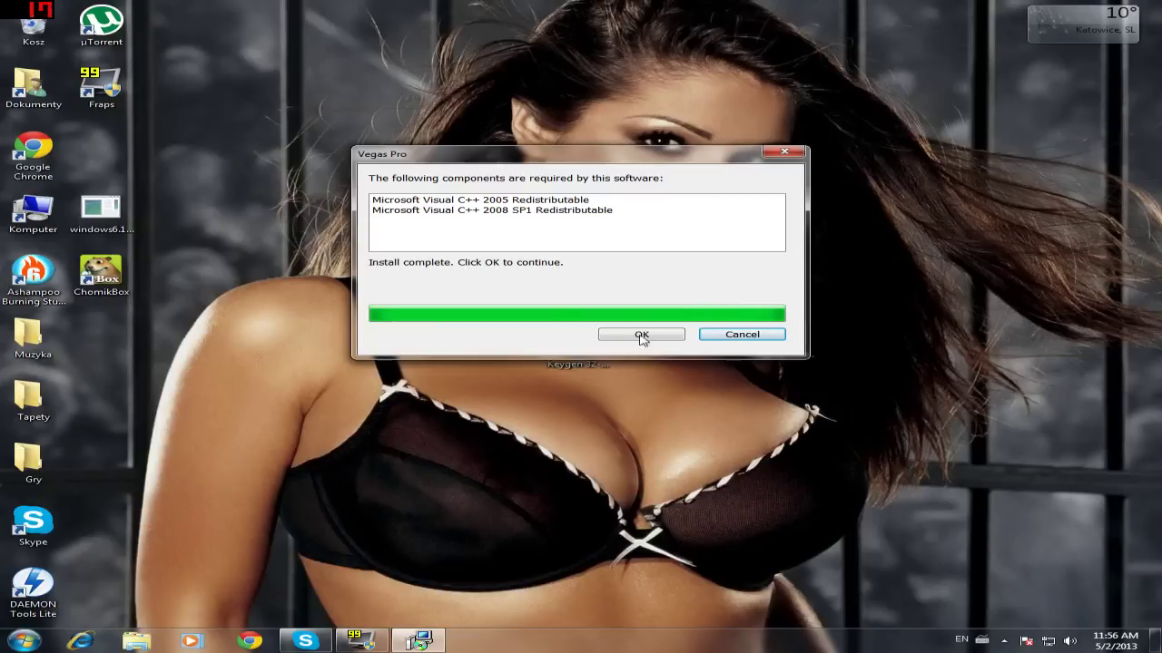
{"action": "left_click", "coordinate": [642, 335]}
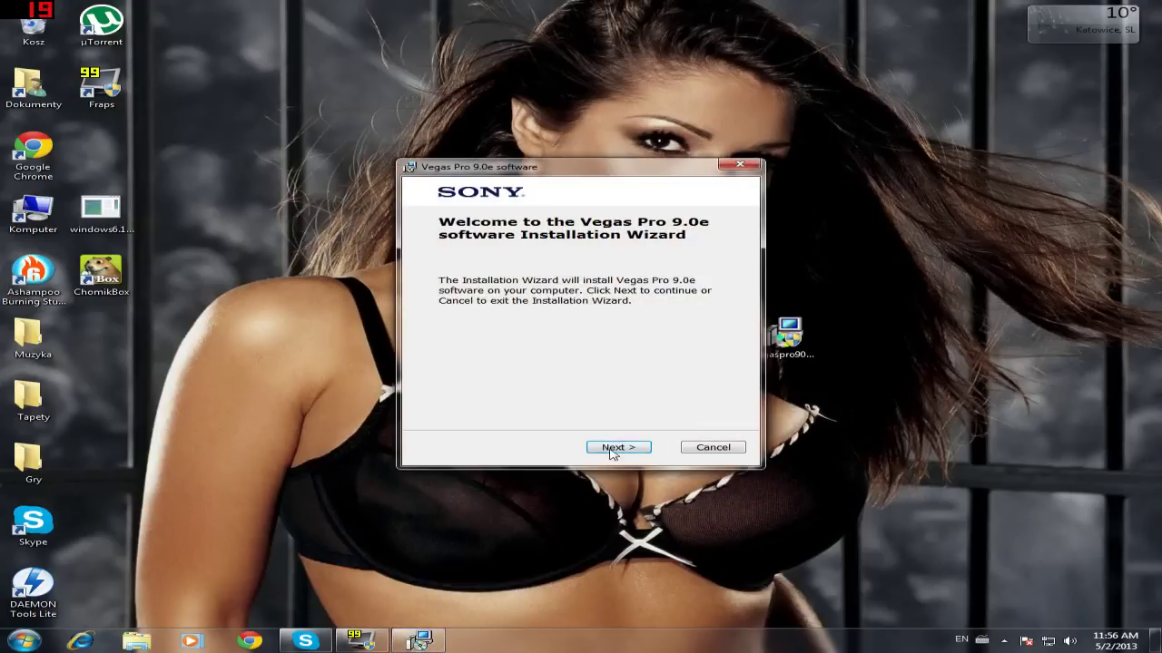
Accept the license agreement, install Vegas Pro 9.0e to the default destination paths and finish the wizard.
{"action": "left_click", "coordinate": [618, 448]}
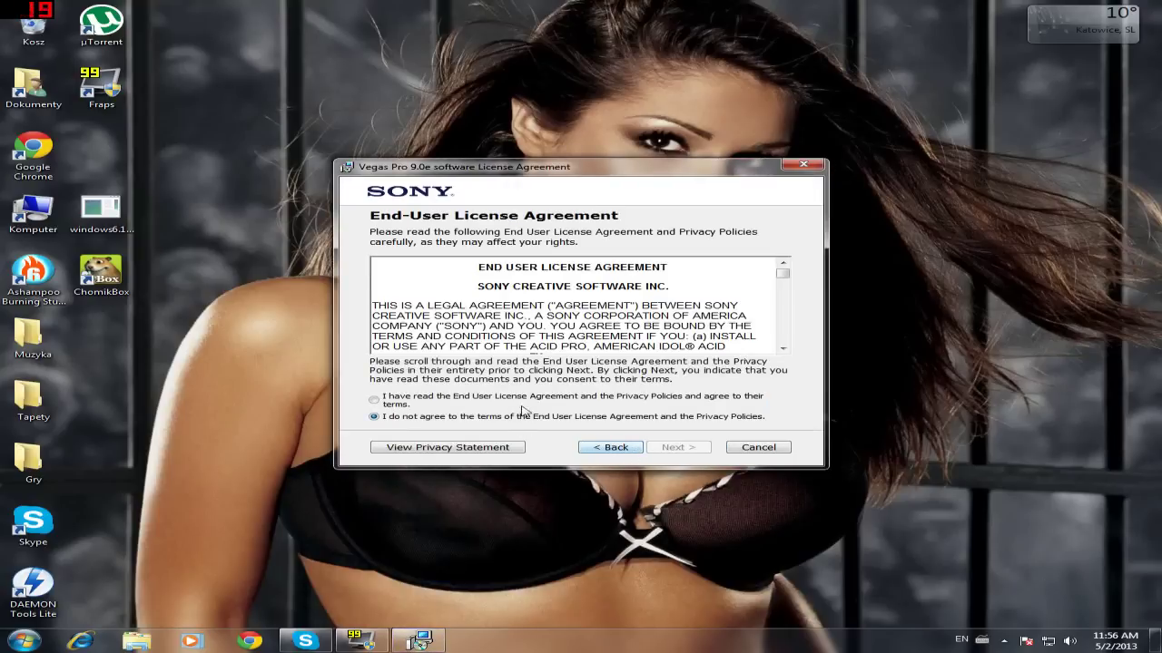
{"action": "left_click", "coordinate": [533, 407]}
{"action": "left_click", "coordinate": [693, 449]}
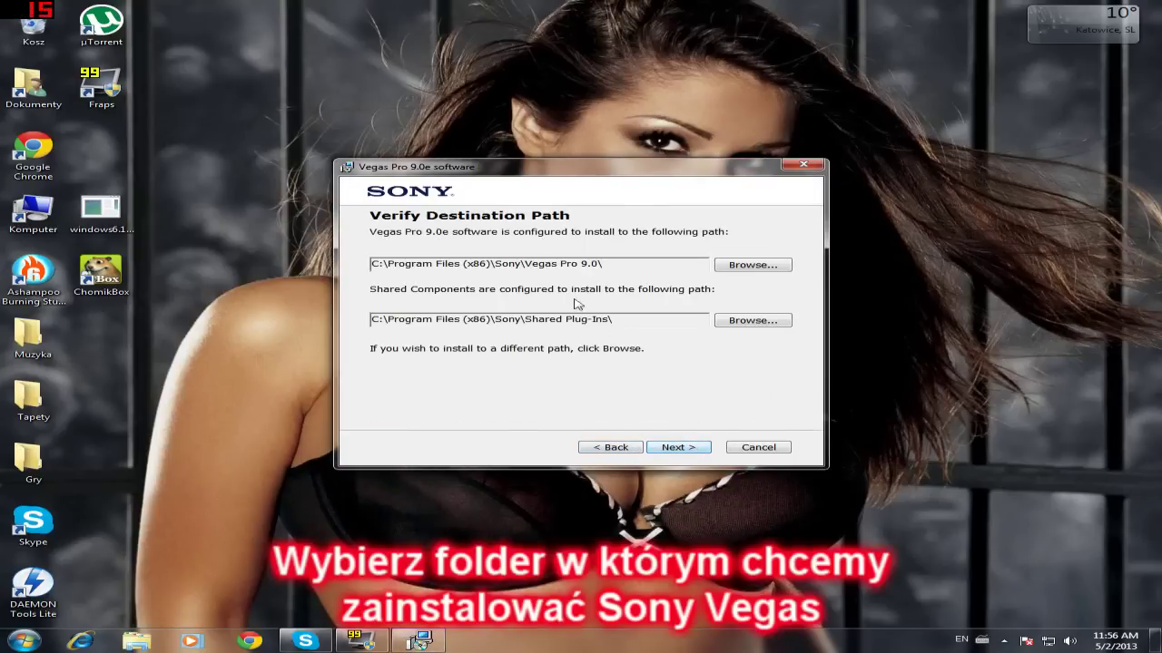
{"action": "left_click", "coordinate": [678, 447]}
{"action": "left_click", "coordinate": [679, 447]}
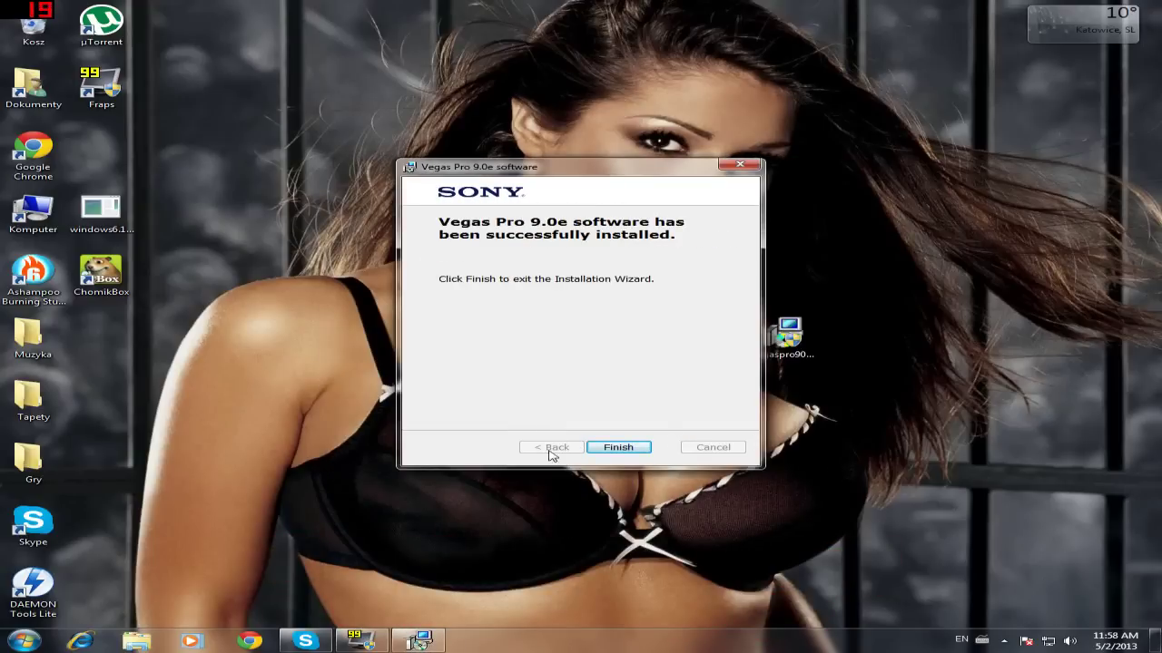
{"action": "left_click", "coordinate": [626, 449]}
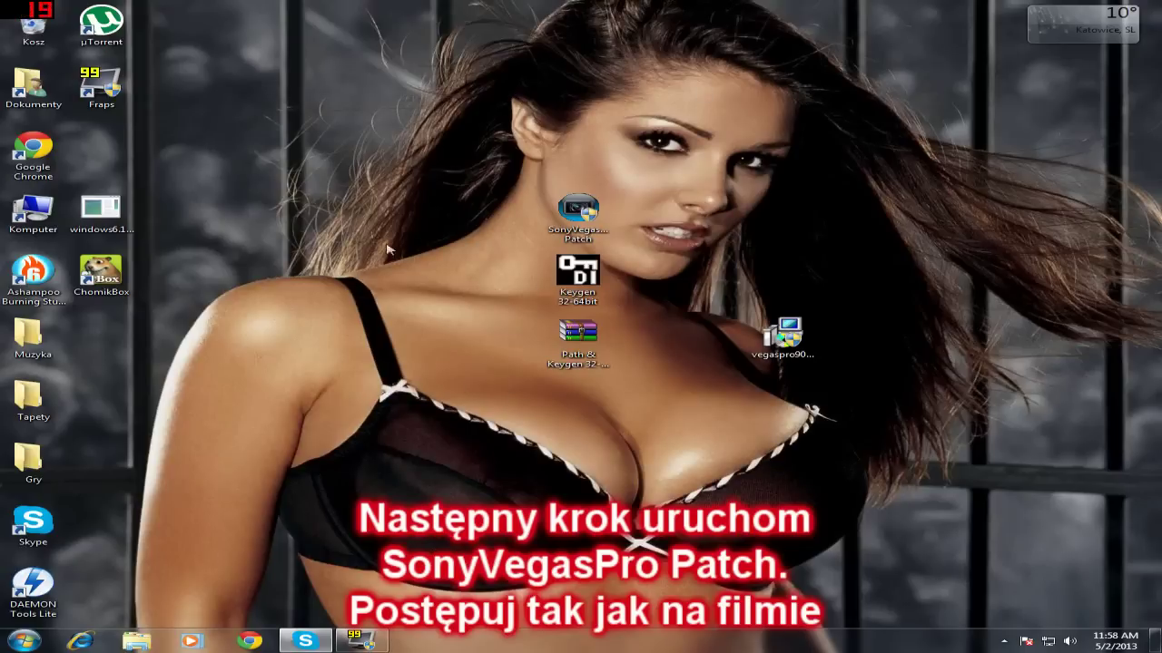
Move SonyVegasPro Patch above the installer icon, run it and set its target folder to C:\Program Files (x86)\Sony\Vegas Pro 9.0.
{"action": "left_click_drag", "start_coordinate": [578, 216], "coordinate": [781, 218]}
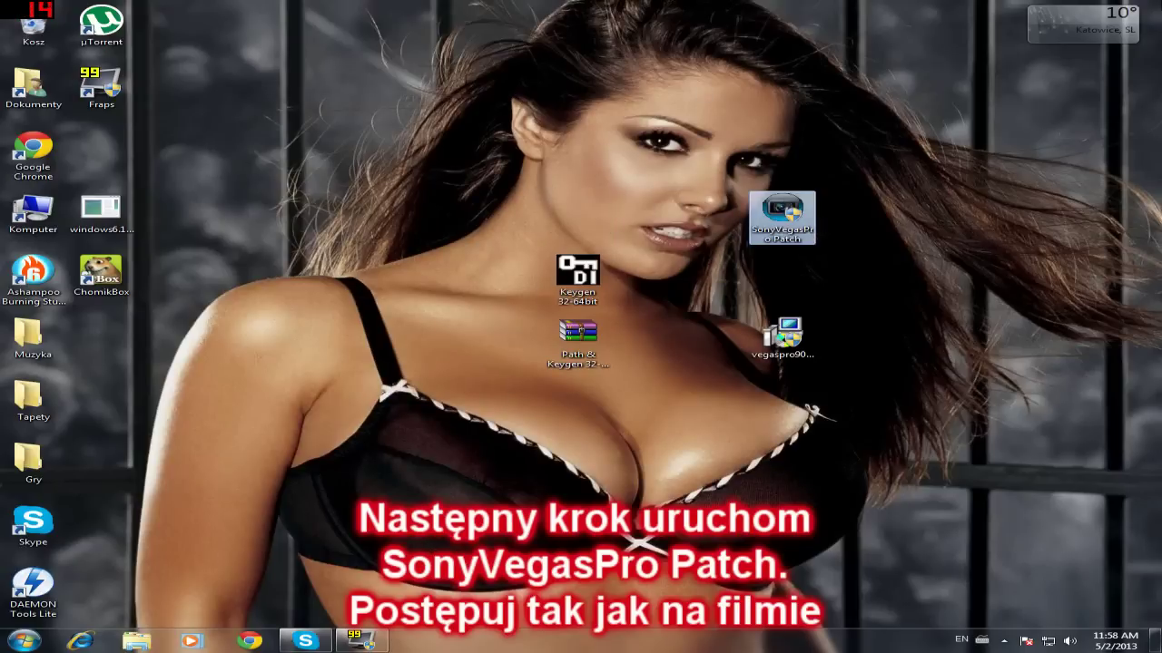
{"action": "double_click", "coordinate": [790, 212]}
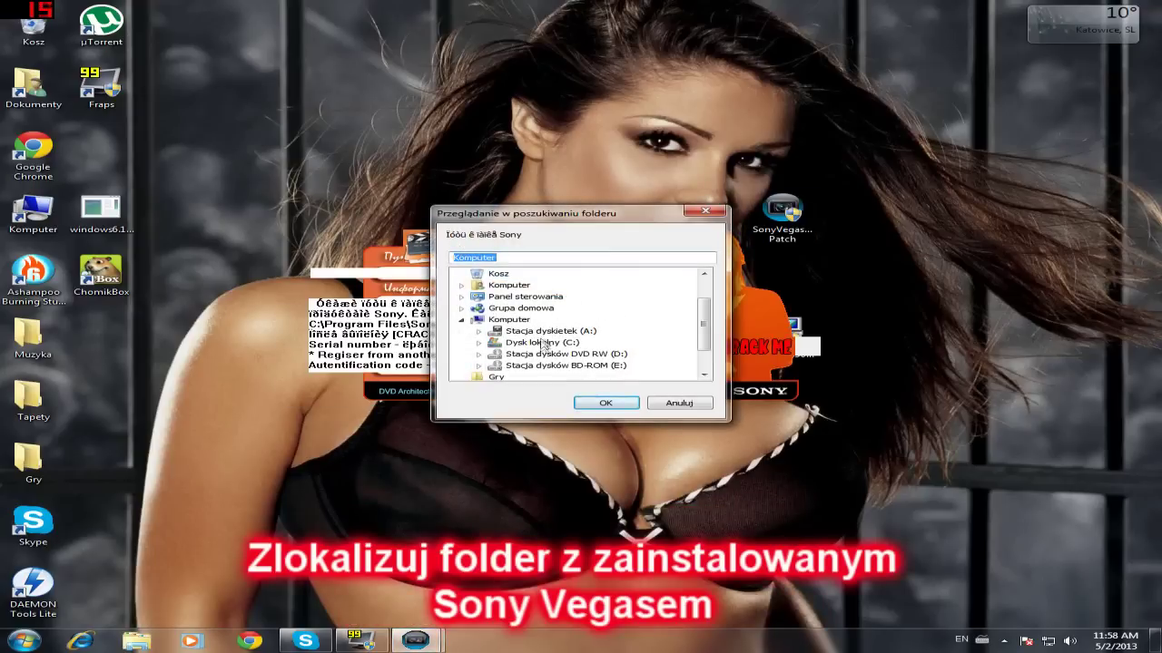
{"action": "double_click", "coordinate": [542, 342]}
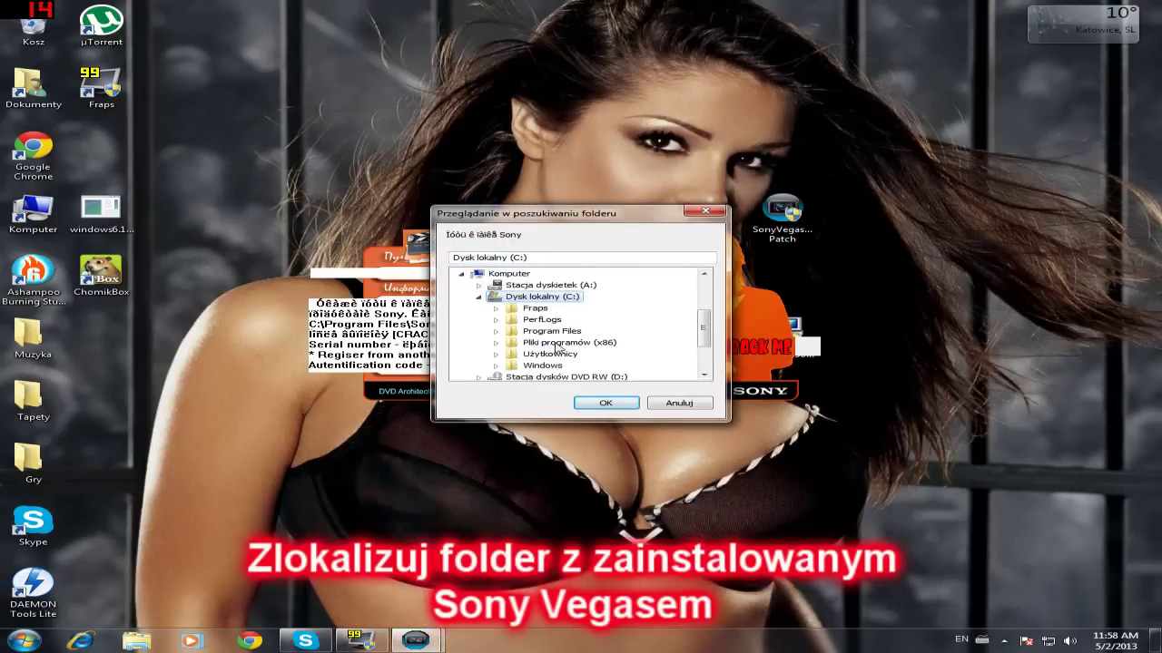
{"action": "double_click", "coordinate": [562, 343]}
{"action": "scroll", "coordinate": [558, 354], "scroll_direction": "down", "scroll_amount": 3}
{"action": "left_click", "coordinate": [556, 375]}
{"action": "double_click", "coordinate": [552, 365]}
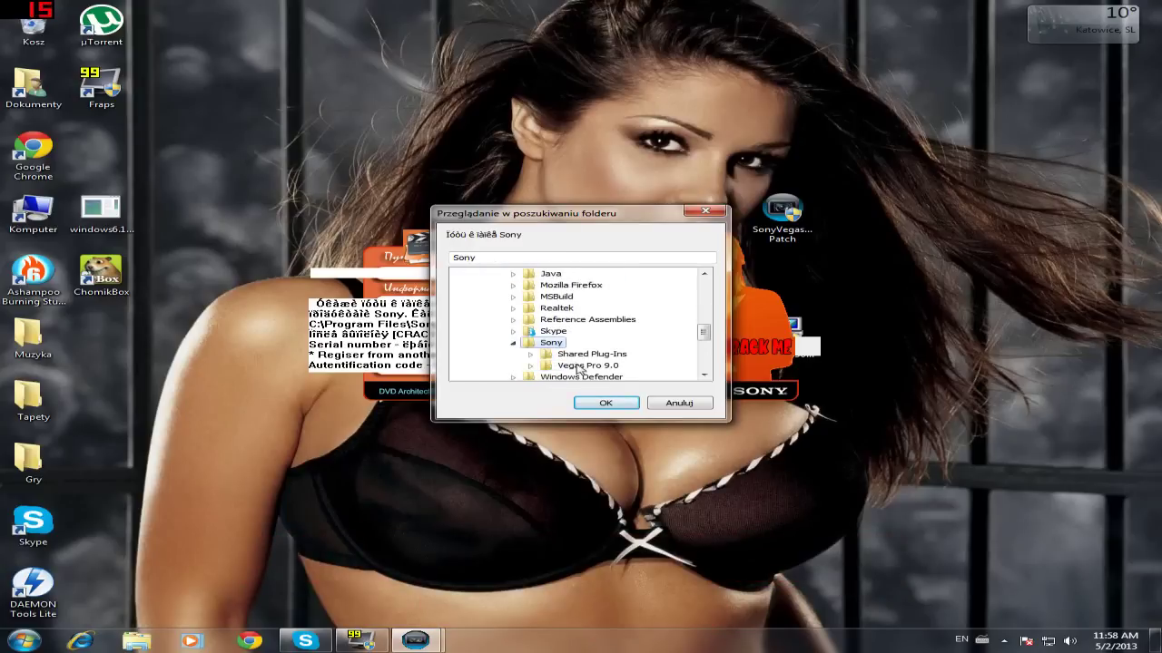
{"action": "double_click", "coordinate": [578, 366]}
{"action": "scroll", "coordinate": [581, 354], "scroll_direction": "down", "scroll_amount": 3}
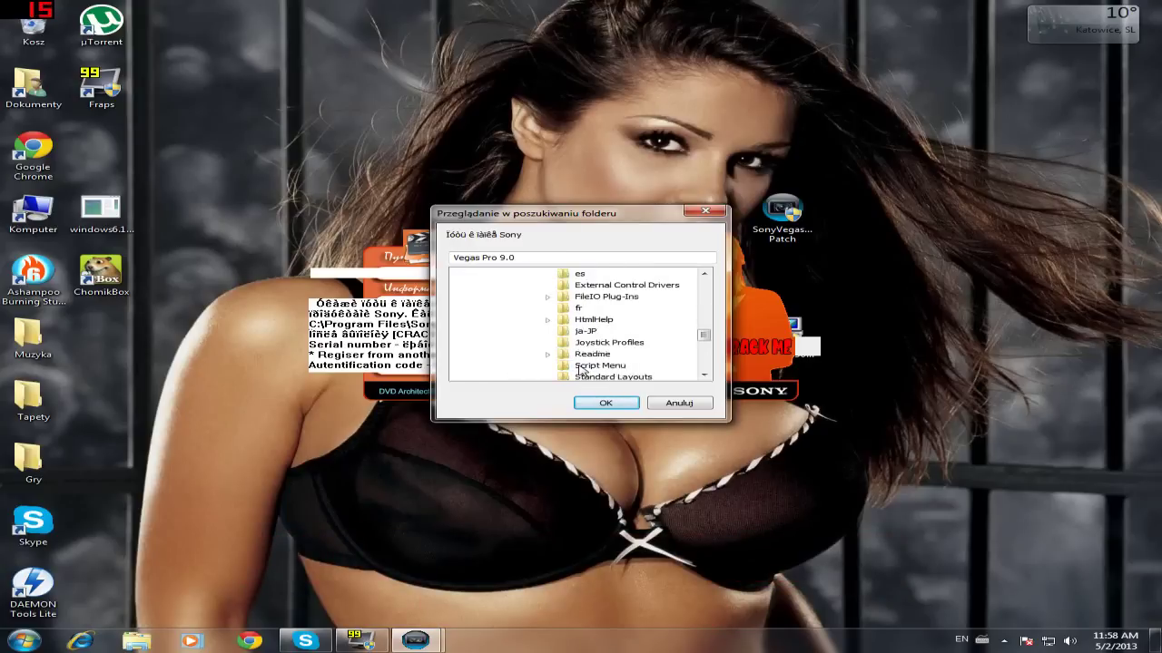
{"action": "left_click", "coordinate": [605, 403]}
Apply the patch to the Vegas Pro 9.0 folder with Crack Me and close the patcher.
{"action": "left_click", "coordinate": [487, 261]}
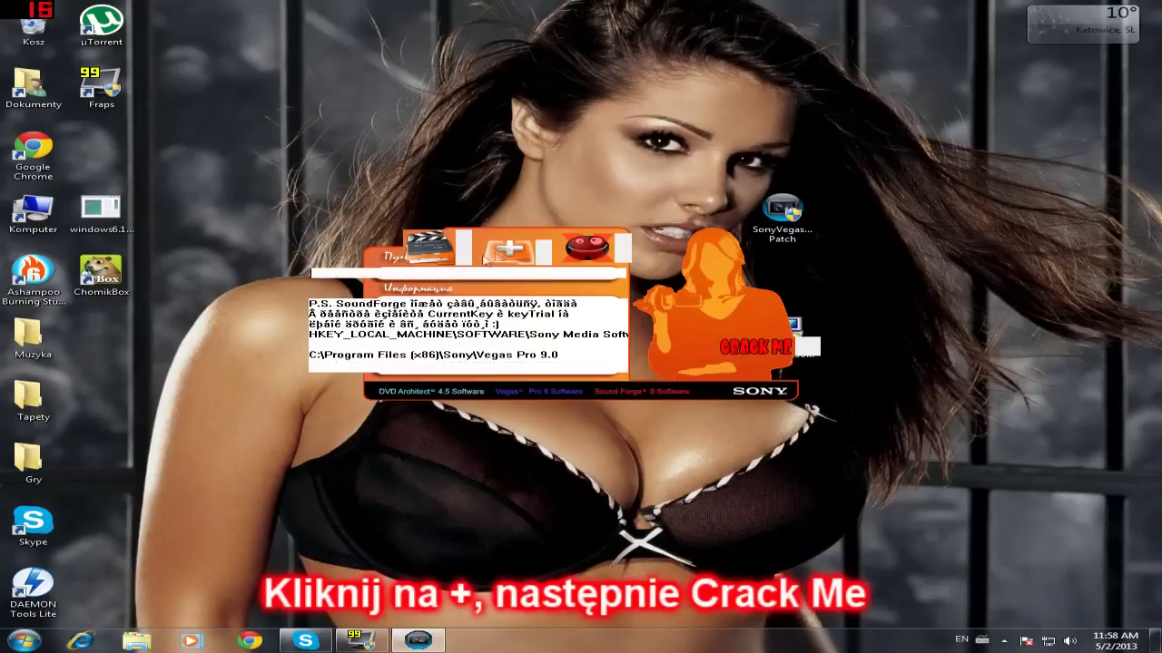
{"action": "left_click", "coordinate": [761, 353]}
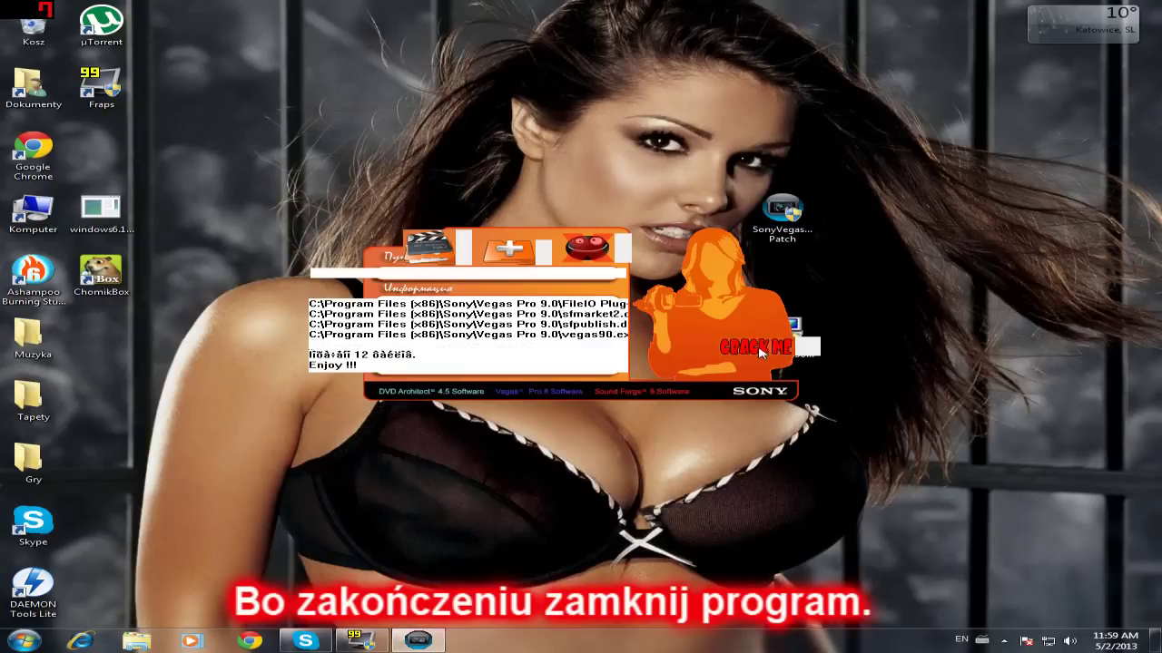
{"action": "left_click", "coordinate": [599, 254]}
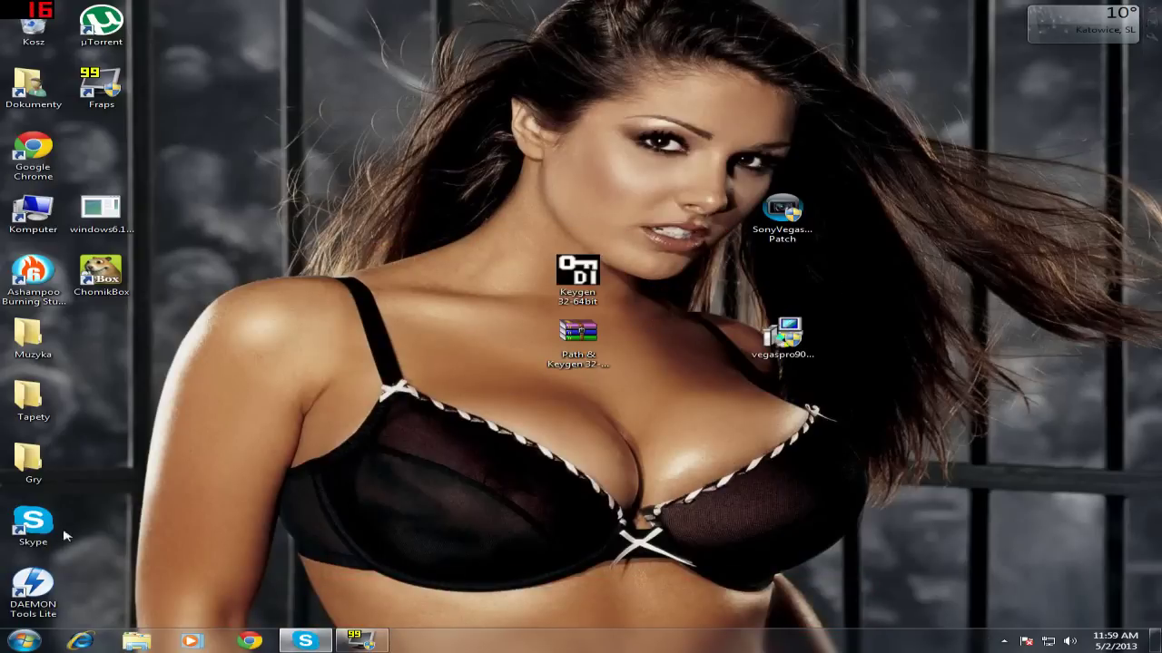
Launch Vegas Pro 9.0, continue to the serial number page and move the registration window away from the desktop icons.
{"action": "left_click", "coordinate": [25, 639]}
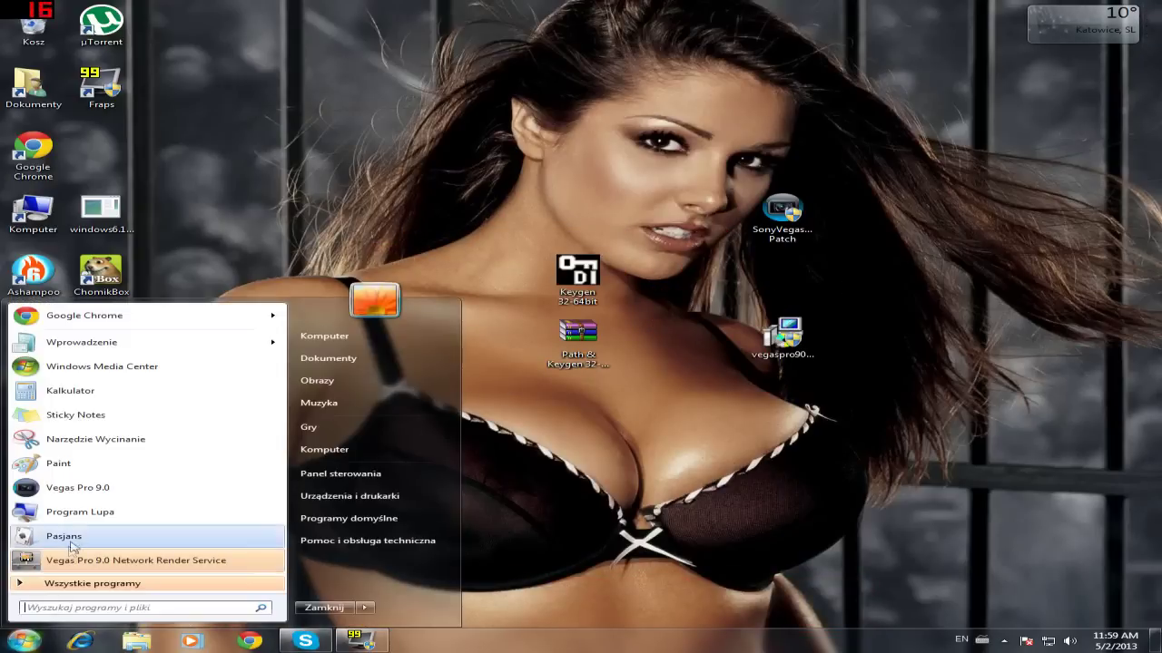
{"action": "left_click", "coordinate": [127, 484]}
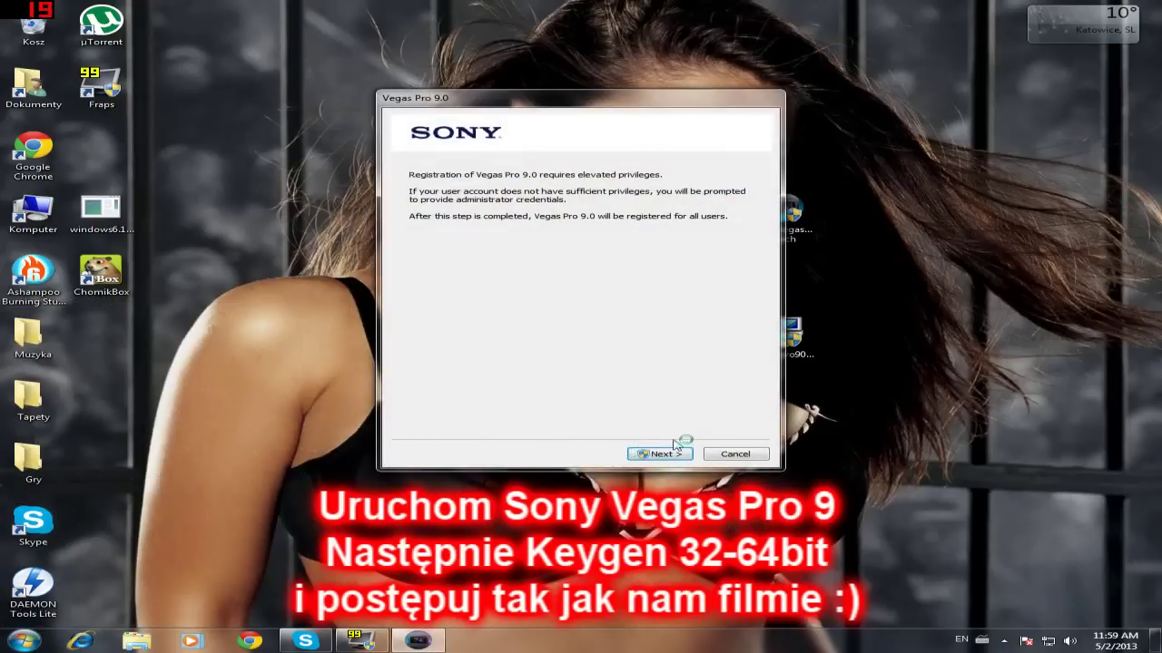
{"action": "left_click", "coordinate": [647, 454]}
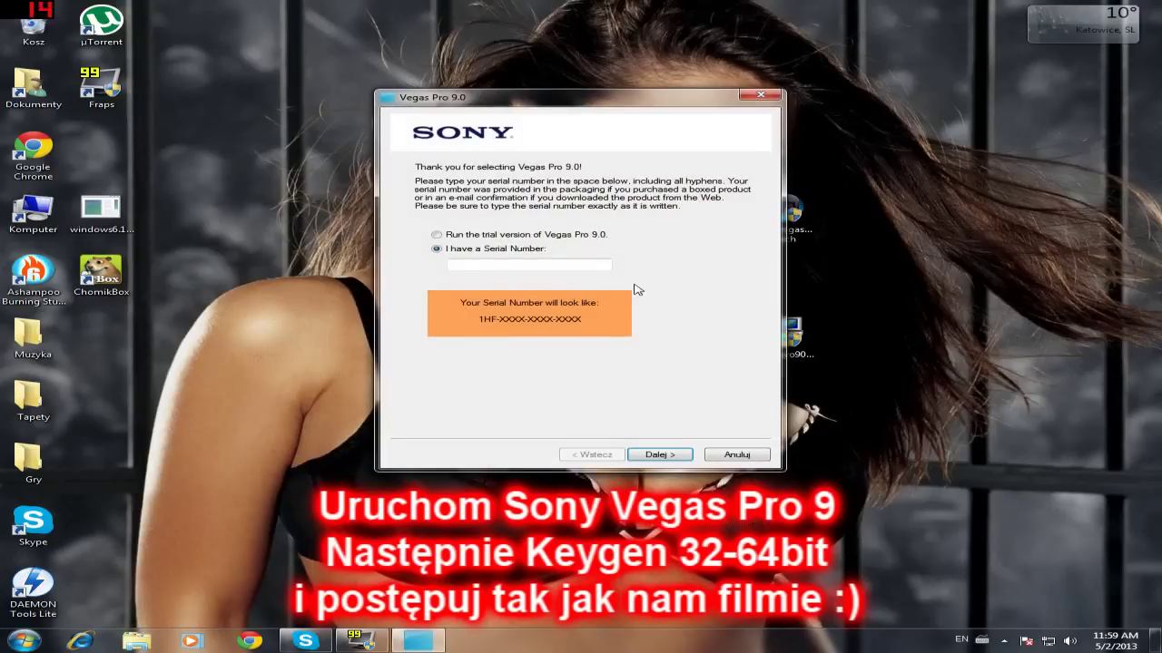
{"action": "left_click_drag", "start_coordinate": [614, 111], "coordinate": [388, 106]}
Move the registration window aside, open Keygen 32-64bit and generate codes for Vegas Pro 9.0 (32 and 64 bit) Series.
{"action": "left_click_drag", "start_coordinate": [585, 272], "coordinate": [771, 263]}
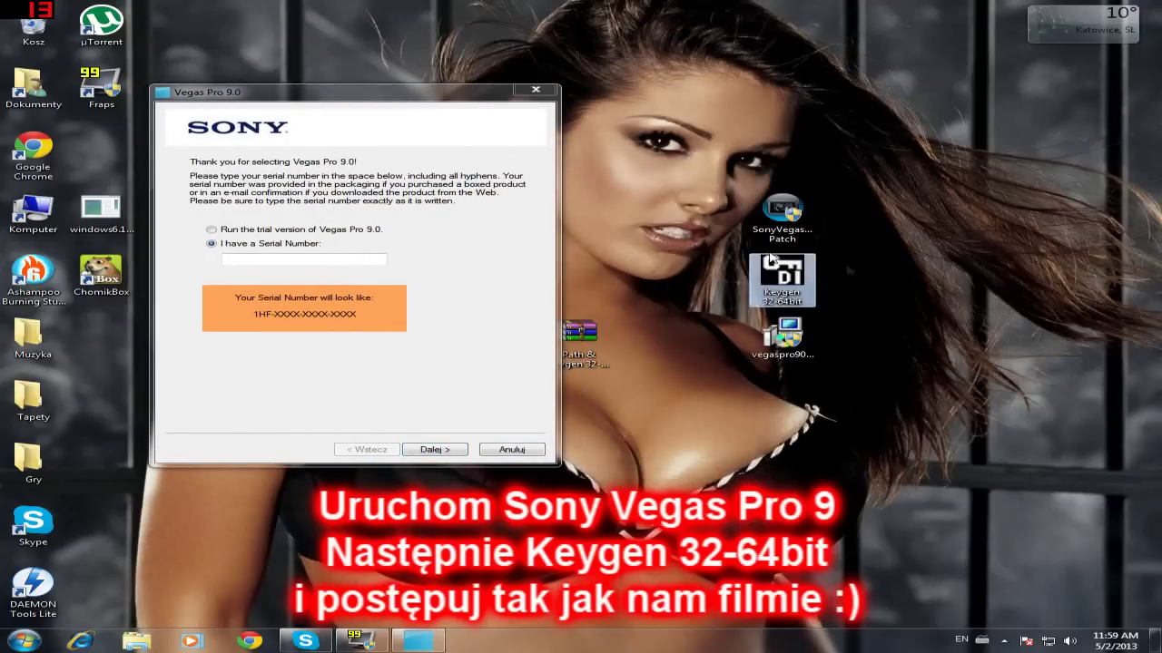
{"action": "double_click", "coordinate": [785, 278]}
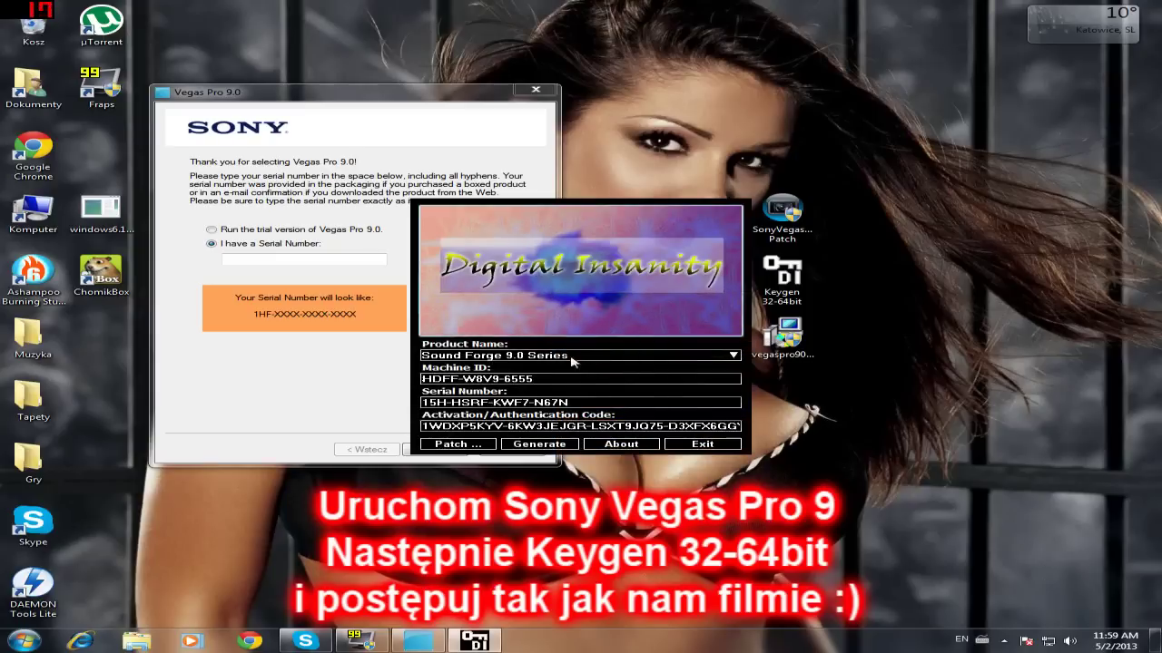
{"action": "left_click", "coordinate": [572, 360]}
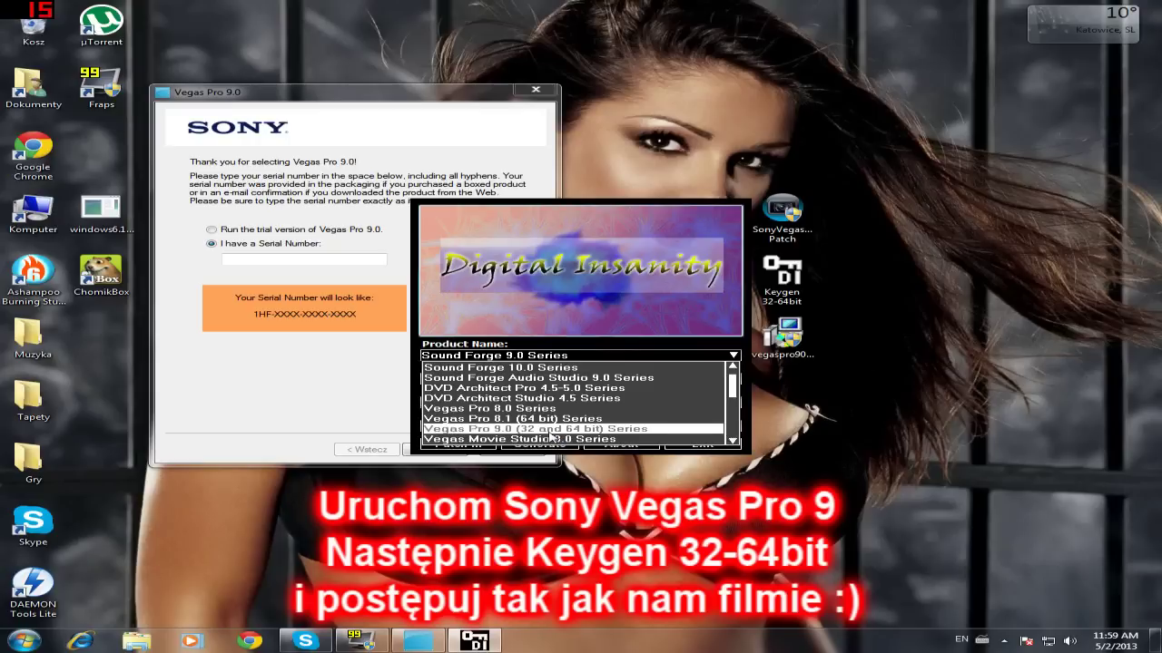
{"action": "left_click", "coordinate": [548, 430]}
{"action": "left_click", "coordinate": [550, 444]}
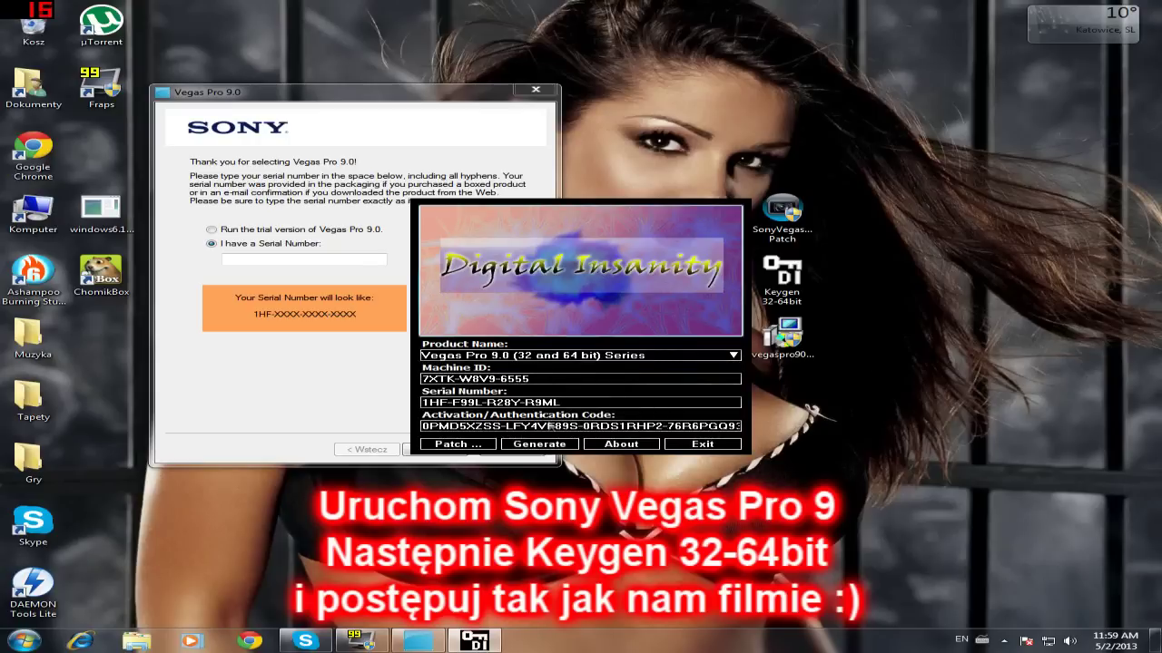
Copy the generated serial number into the Vegas Pro 9.0 serial number field and continue the registration.
{"action": "left_click_drag", "start_coordinate": [561, 402], "coordinate": [429, 402]}
{"action": "right_click", "coordinate": [455, 402]}
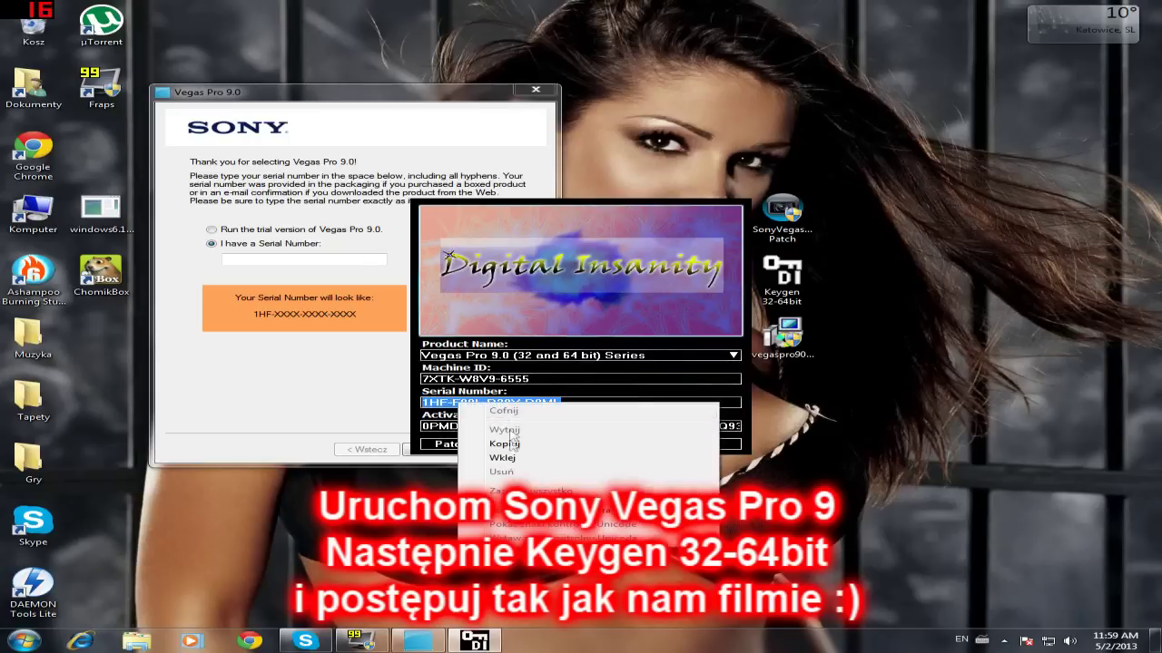
{"action": "left_click", "coordinate": [515, 451]}
{"action": "right_click", "coordinate": [530, 406]}
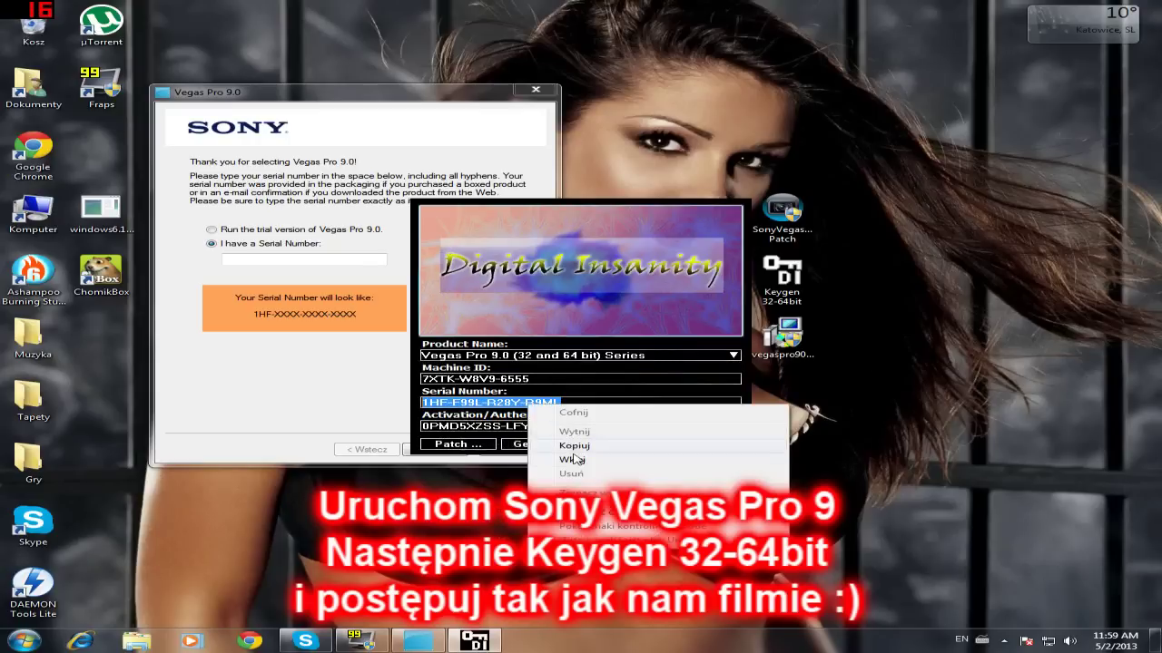
{"action": "left_click", "coordinate": [575, 446]}
{"action": "left_click", "coordinate": [310, 263]}
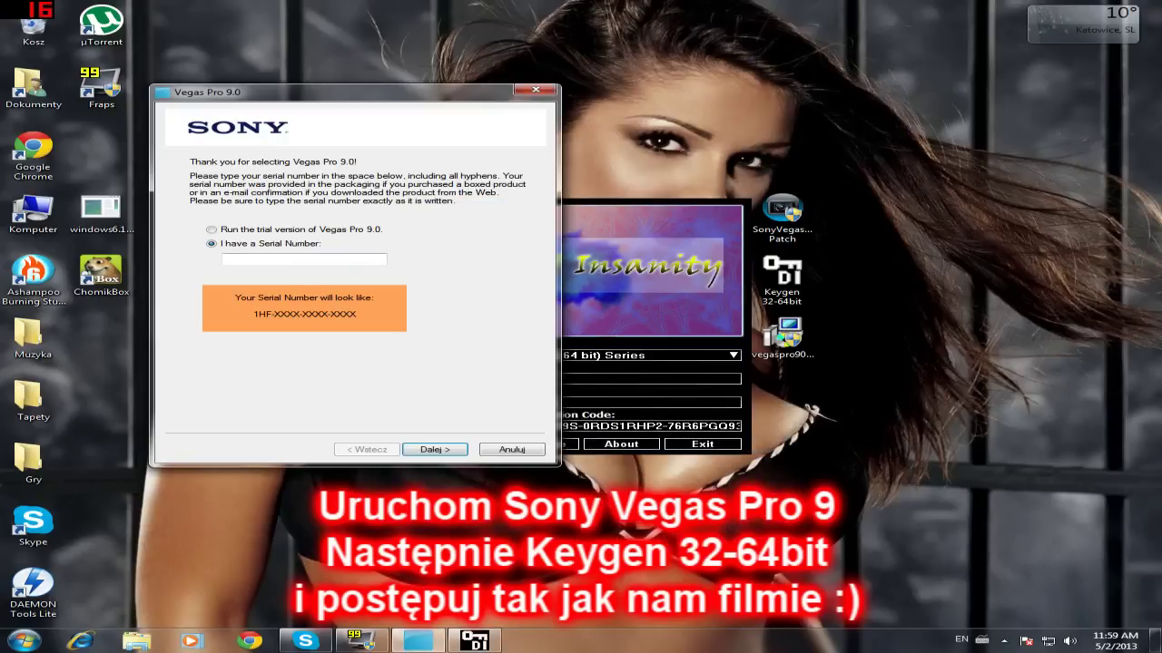
{"action": "key", "text": "ctrl+v"}
{"action": "left_click", "coordinate": [436, 451]}
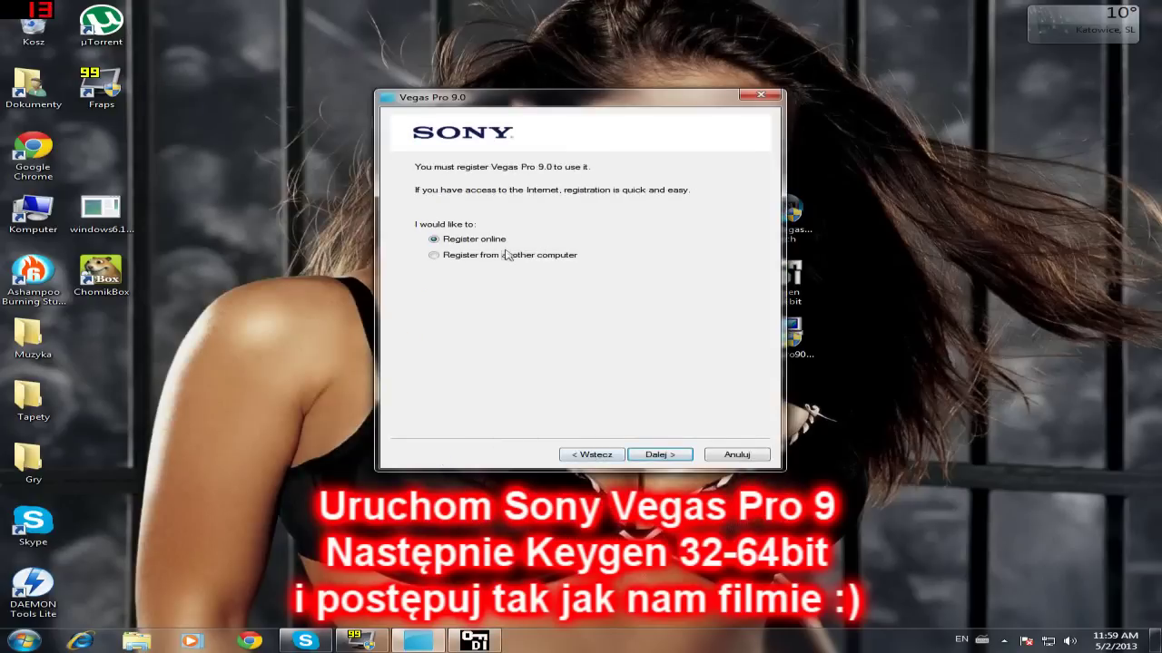
Choose to register from another computer and agree to the Privacy Policy terms on the registration information form.
{"action": "left_click", "coordinate": [659, 454]}
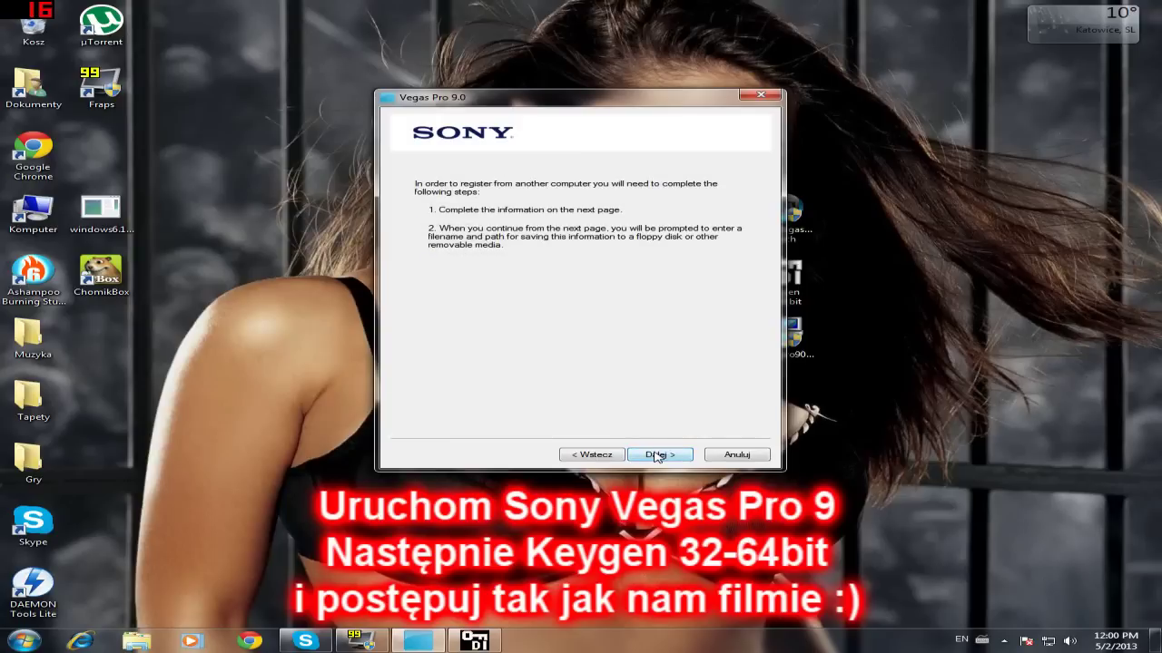
{"action": "left_click", "coordinate": [657, 454]}
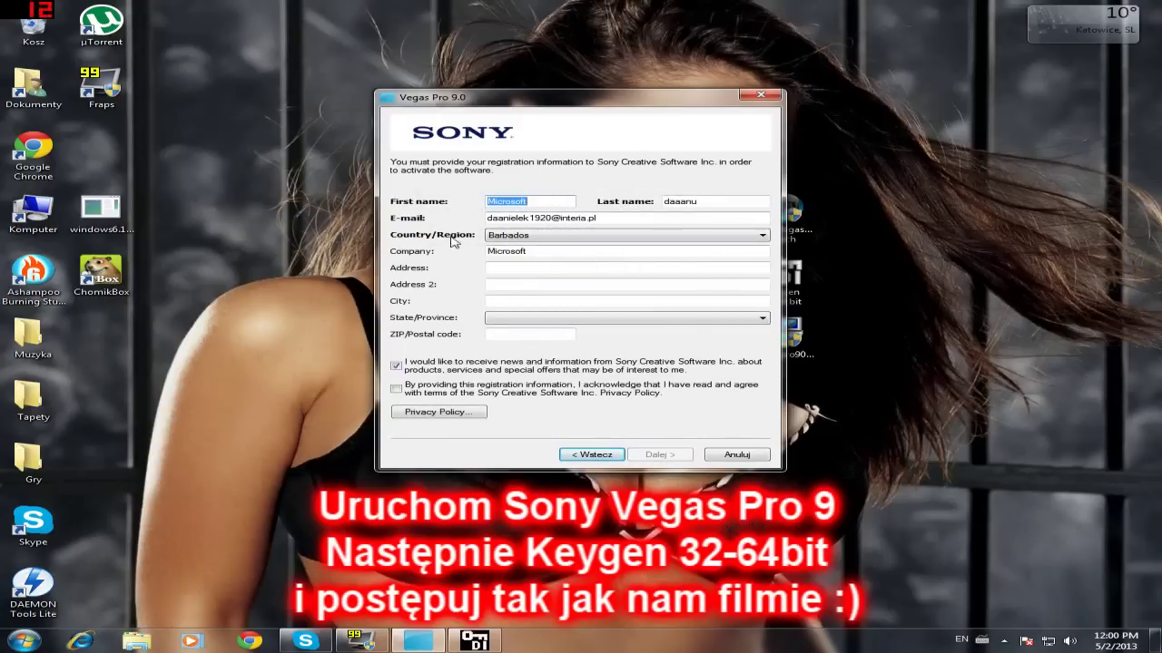
{"action": "left_click", "coordinate": [695, 201]}
{"action": "left_click", "coordinate": [532, 239]}
{"action": "left_click", "coordinate": [661, 278]}
{"action": "left_click", "coordinate": [396, 388]}
Save the registration file as Register Vegas Pro in Moje dokumenty and continue to the authentication code page.
{"action": "left_click", "coordinate": [660, 454]}
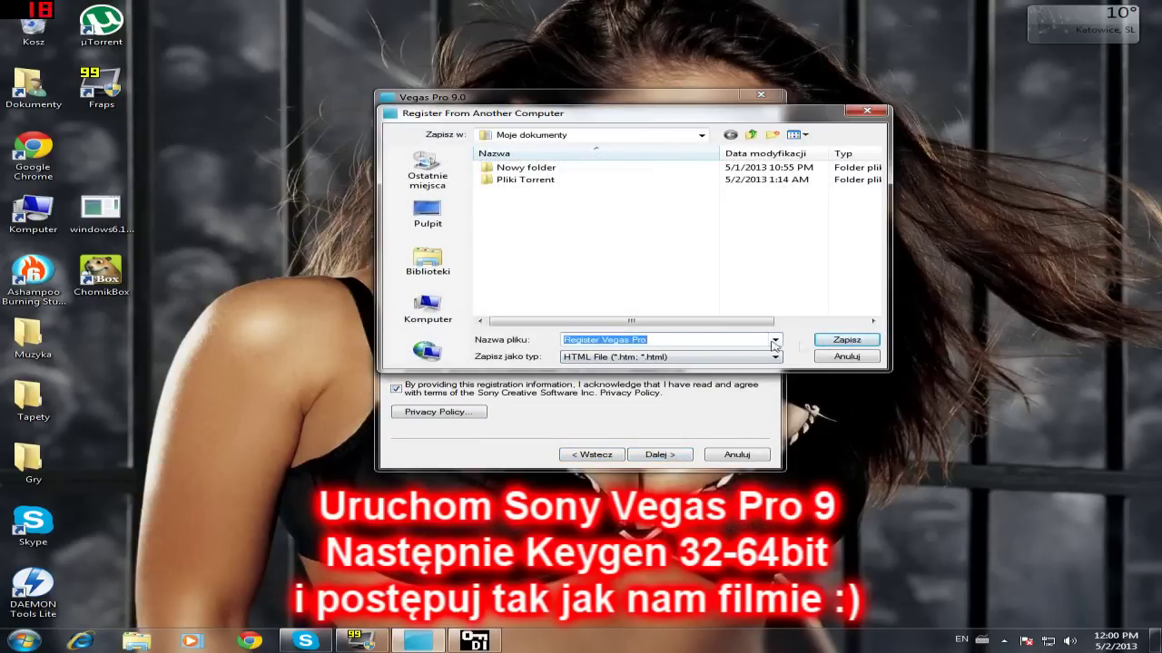
{"action": "left_click", "coordinate": [846, 342]}
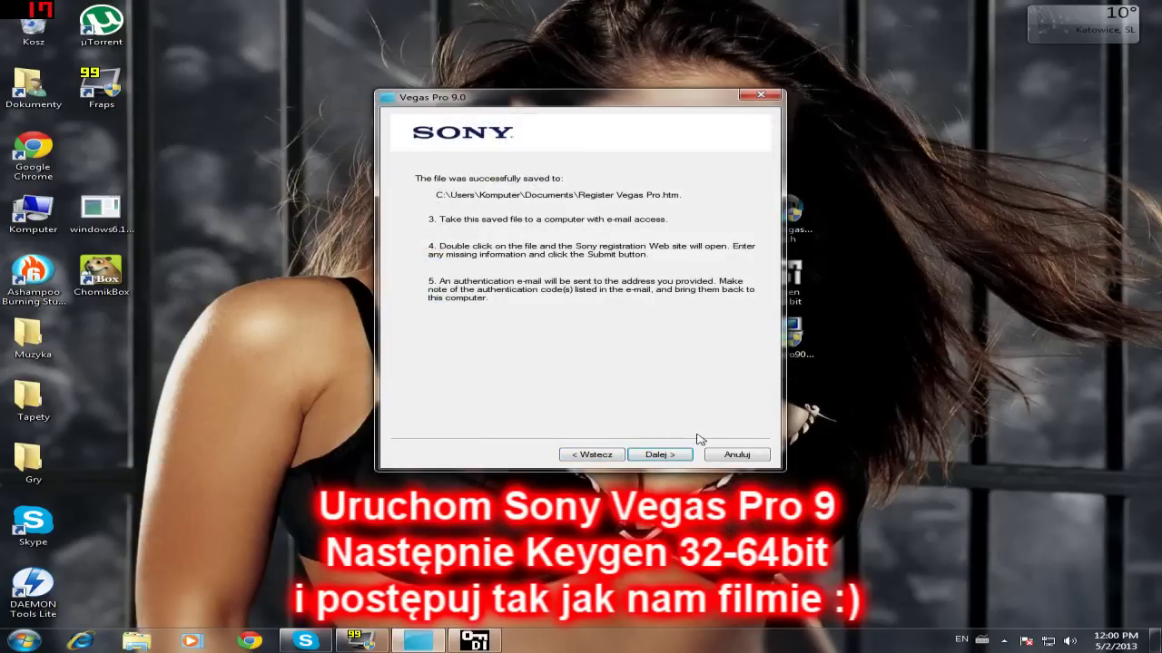
{"action": "left_click", "coordinate": [660, 455]}
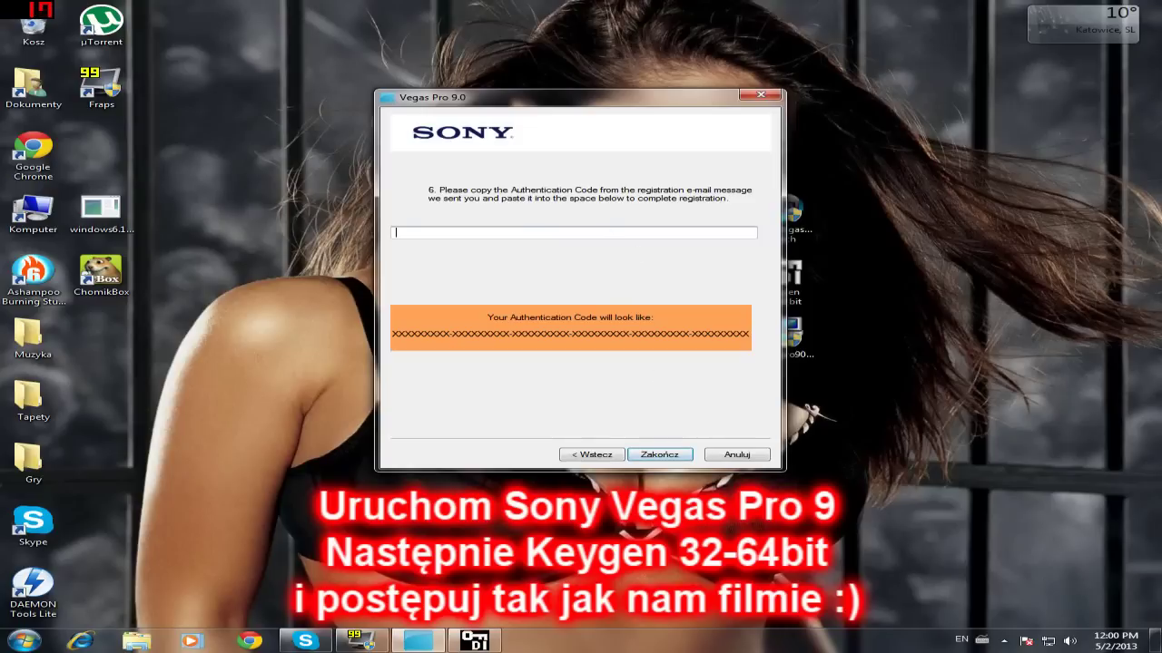
Copy the authentication code from the keygen into the registration page, finish the registration and close the keygen.
{"action": "left_click", "coordinate": [467, 638]}
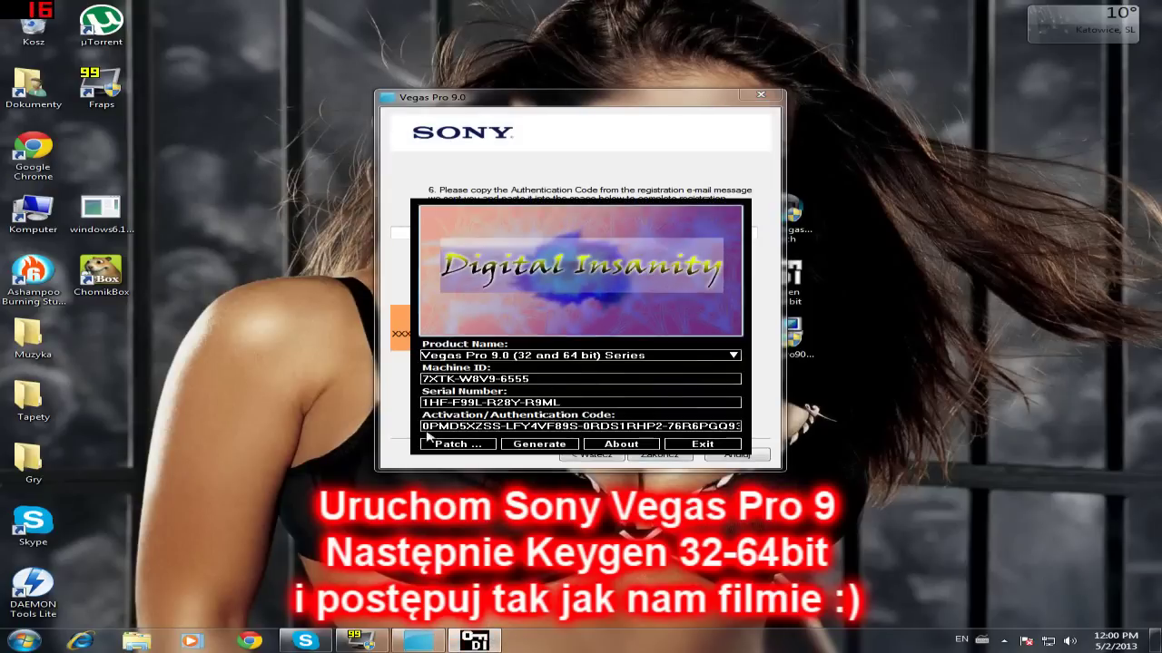
{"action": "key", "text": "Tab"}
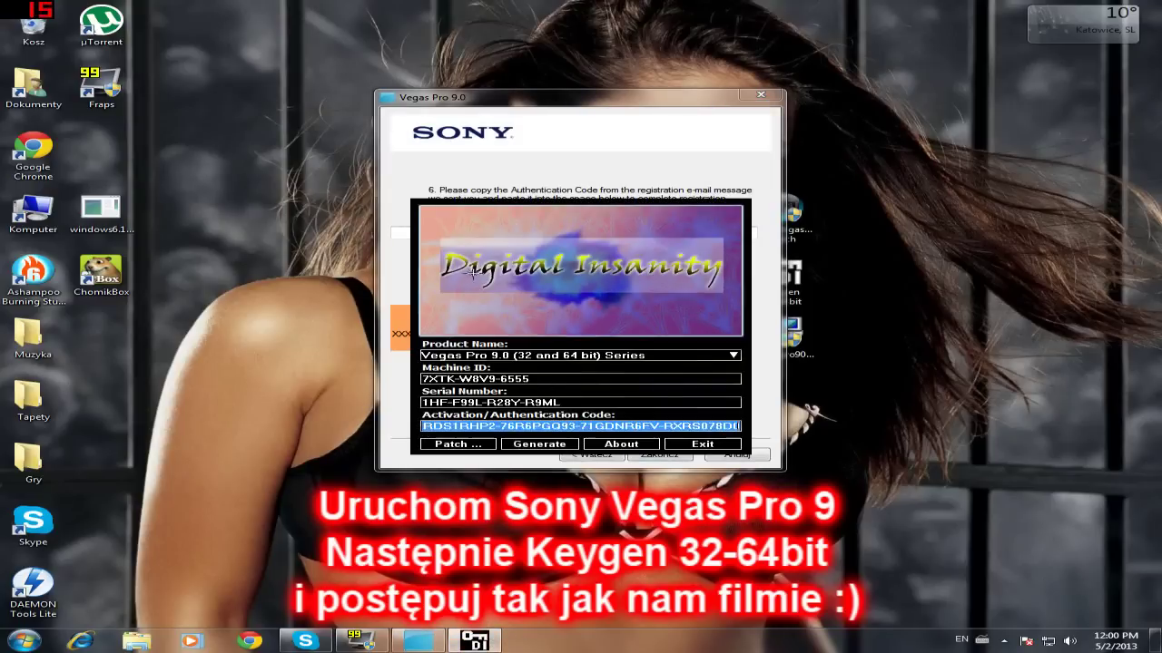
{"action": "right_click", "coordinate": [763, 430]}
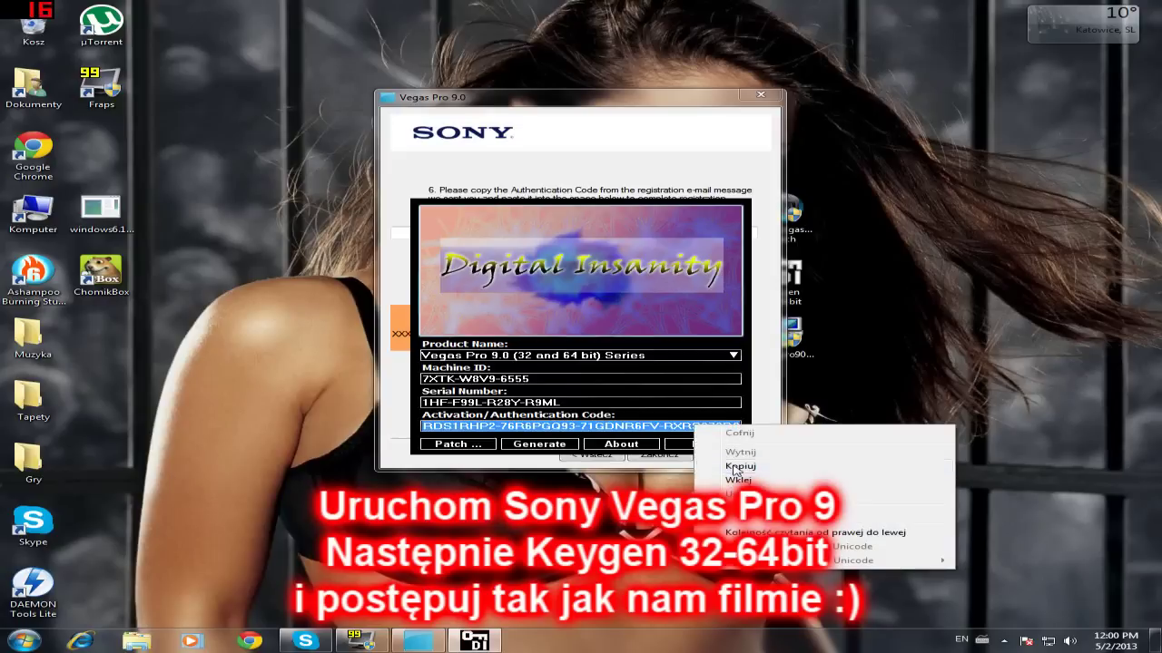
{"action": "left_click", "coordinate": [731, 467]}
{"action": "key", "text": "alt+Tab"}
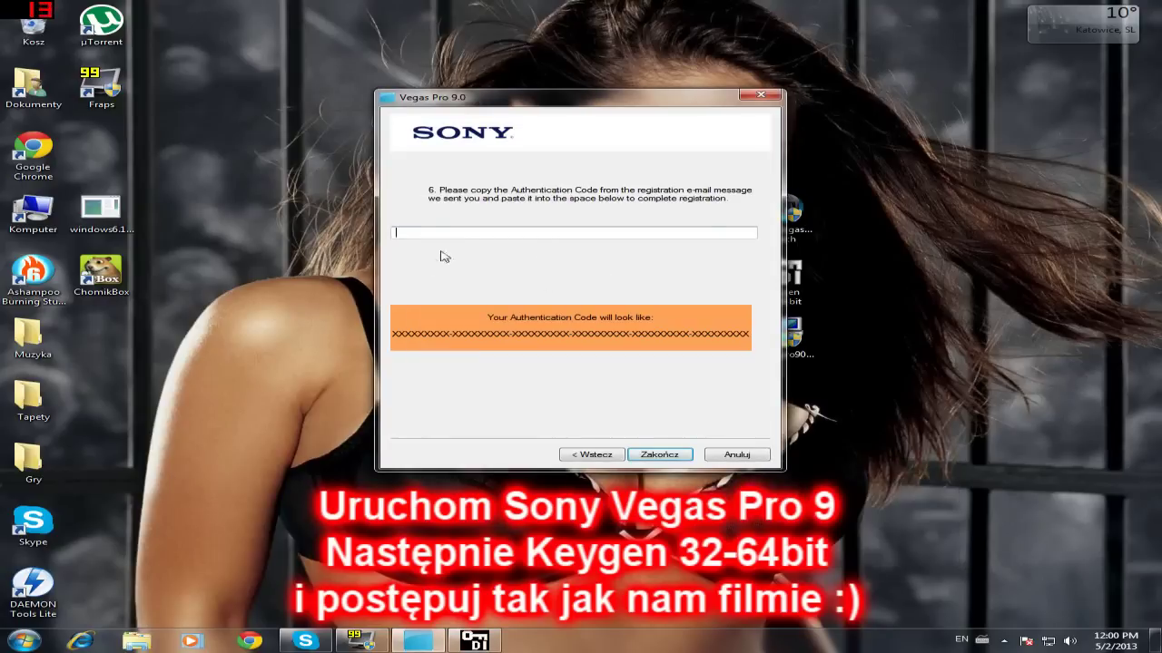
{"action": "key", "text": "ctrl+v"}
{"action": "left_click", "coordinate": [638, 457]}
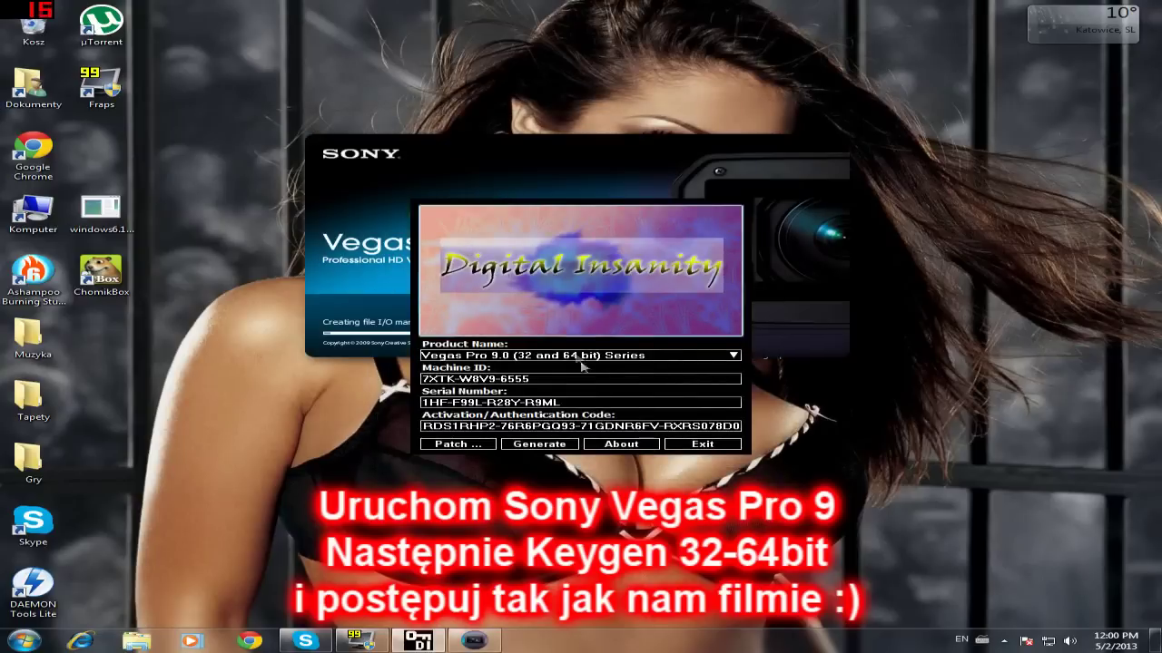
{"action": "left_click", "coordinate": [702, 444]}
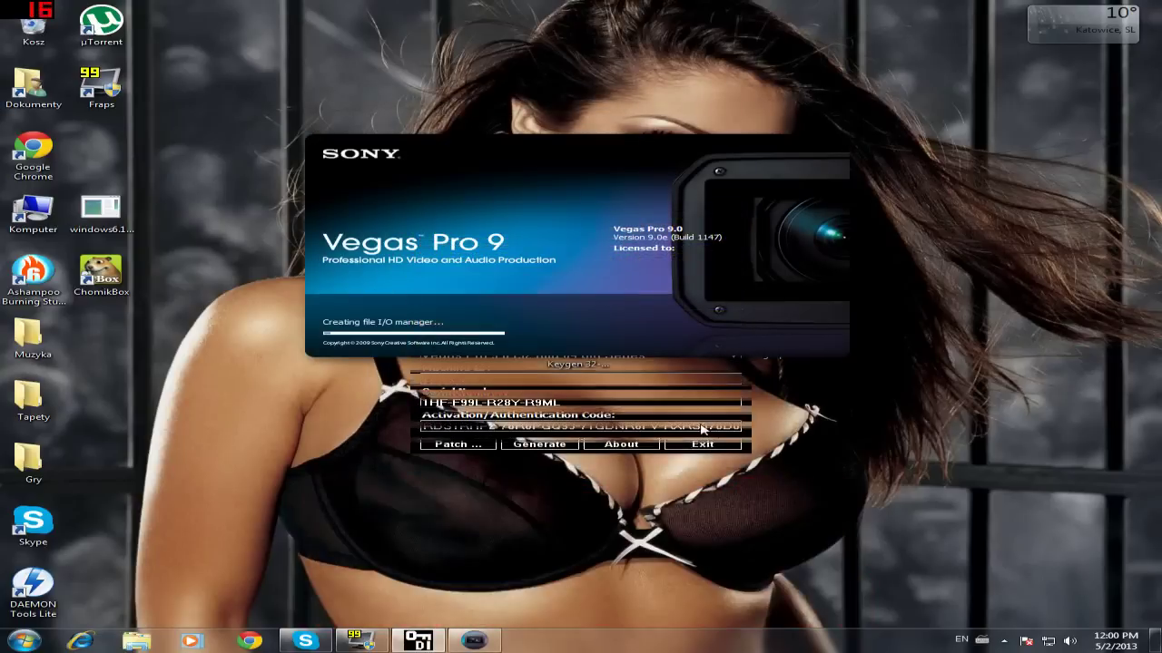